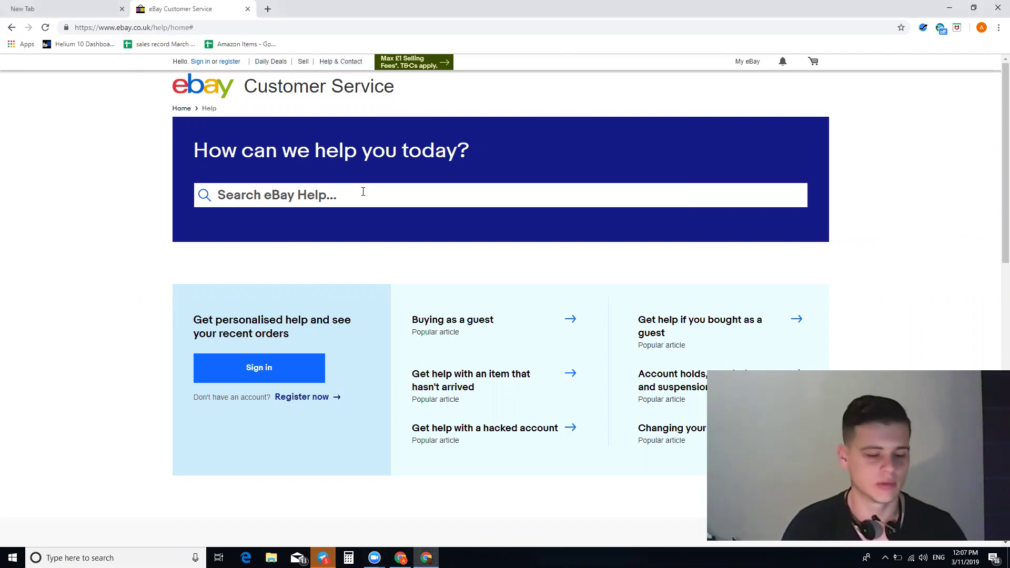
# Search eBay help for 'business'.
pyautogui.write('bsiness')
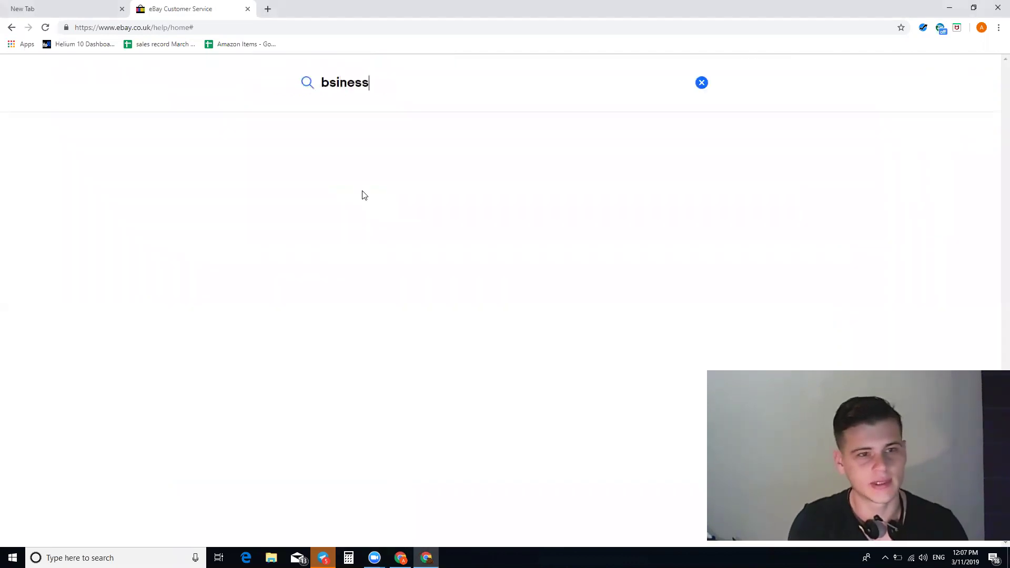
pyautogui.press('BackSpace')
pyautogui.press('BackSpace')
pyautogui.press('BackSpace')
pyautogui.press('BackSpace')
pyautogui.press('BackSpace')
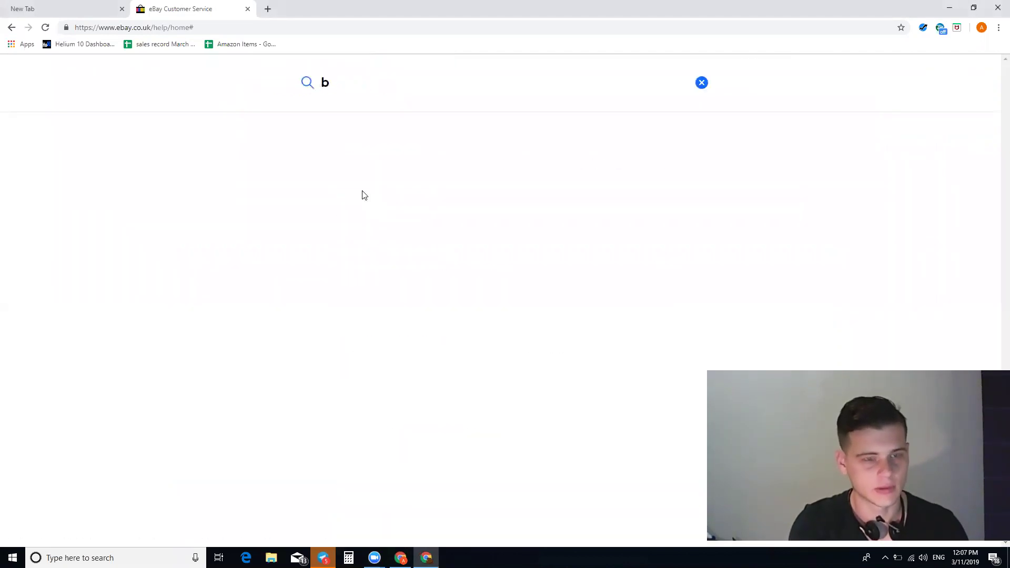
pyautogui.write('usiness')
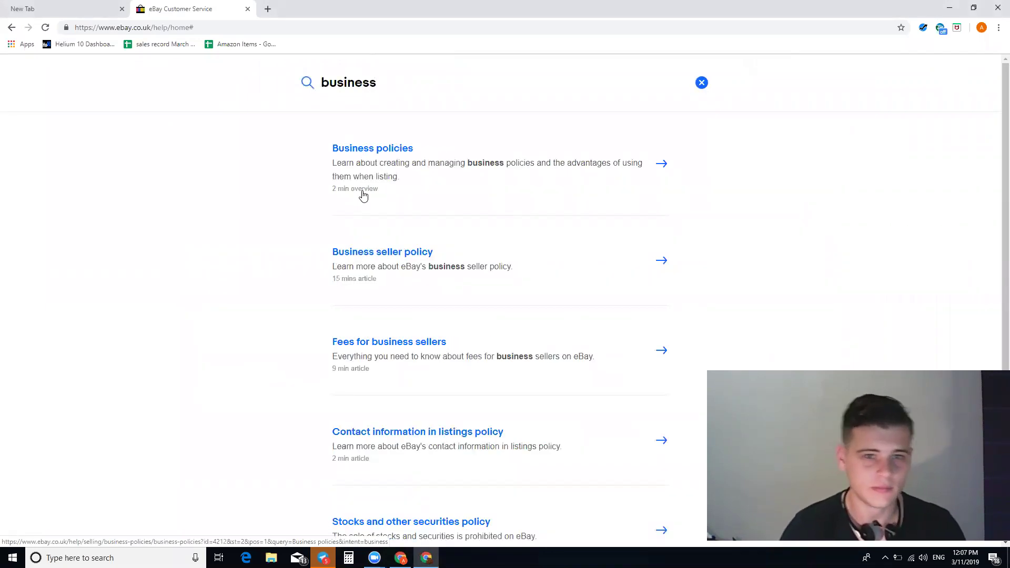
# Open the Business policies help article and follow its 'opt in' link to the sign-in page.
pyautogui.click(347, 150)
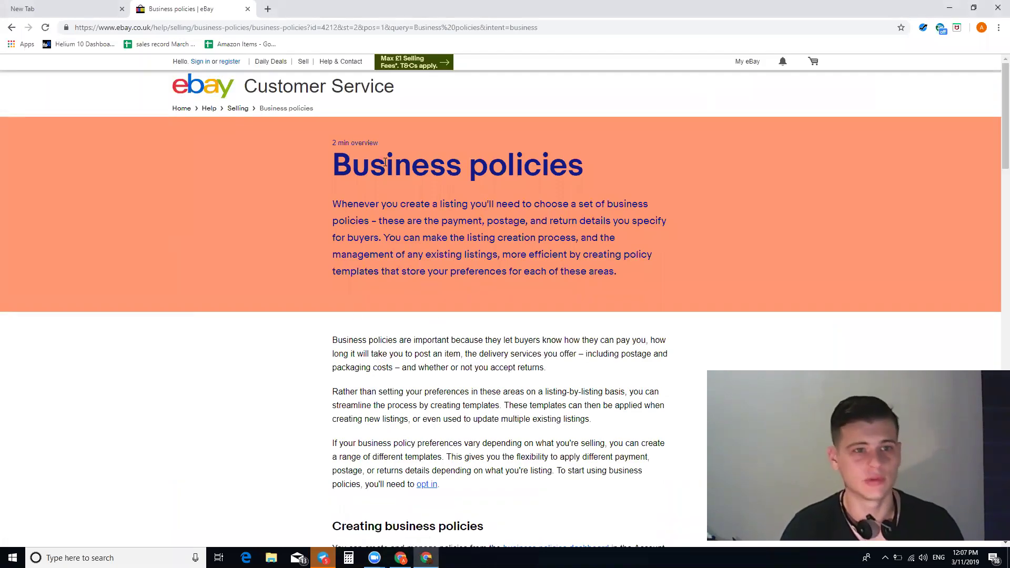
pyautogui.tripleClick(332, 162)
pyautogui.click(391, 438)
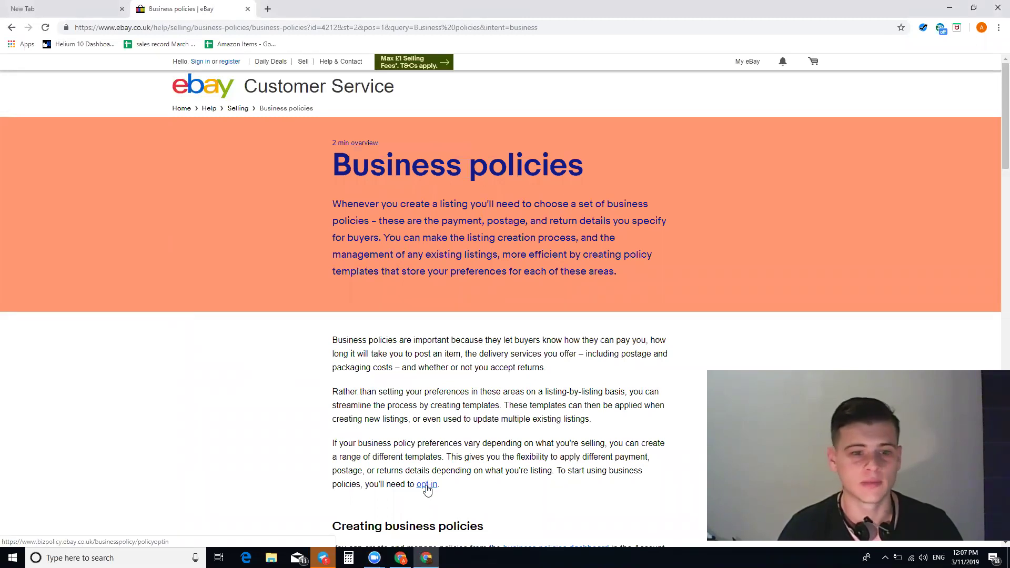
pyautogui.click(426, 486)
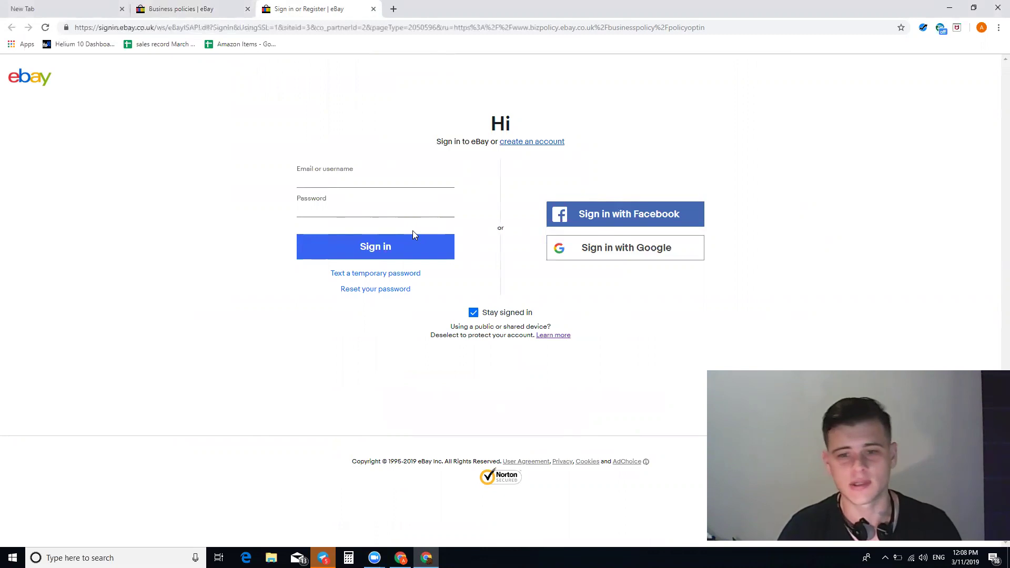
# Switch to the 'My eBay account: Business policies' Chrome window showing the policy dashboard.
pyautogui.moveTo(401, 557)
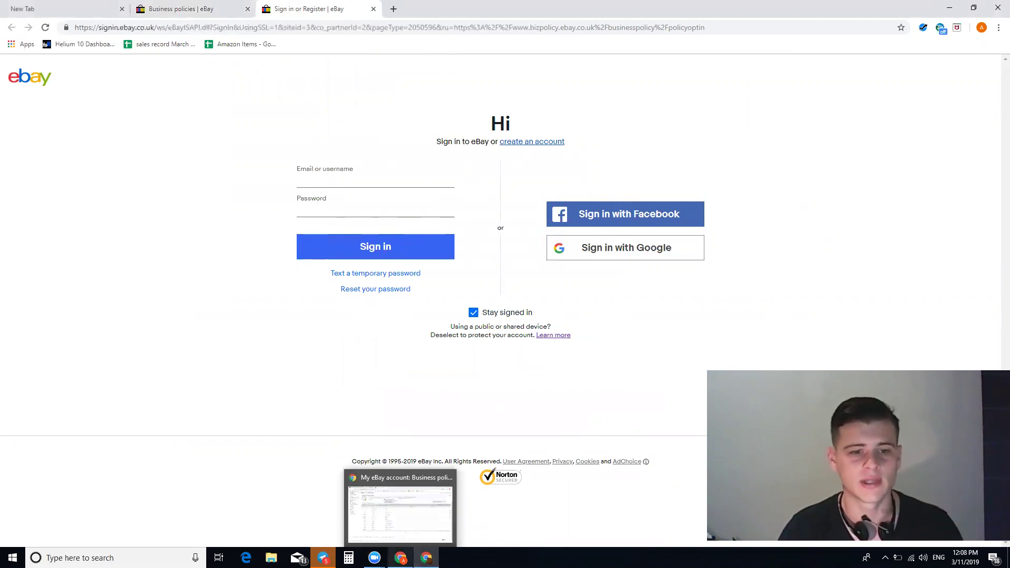
pyautogui.click(400, 508)
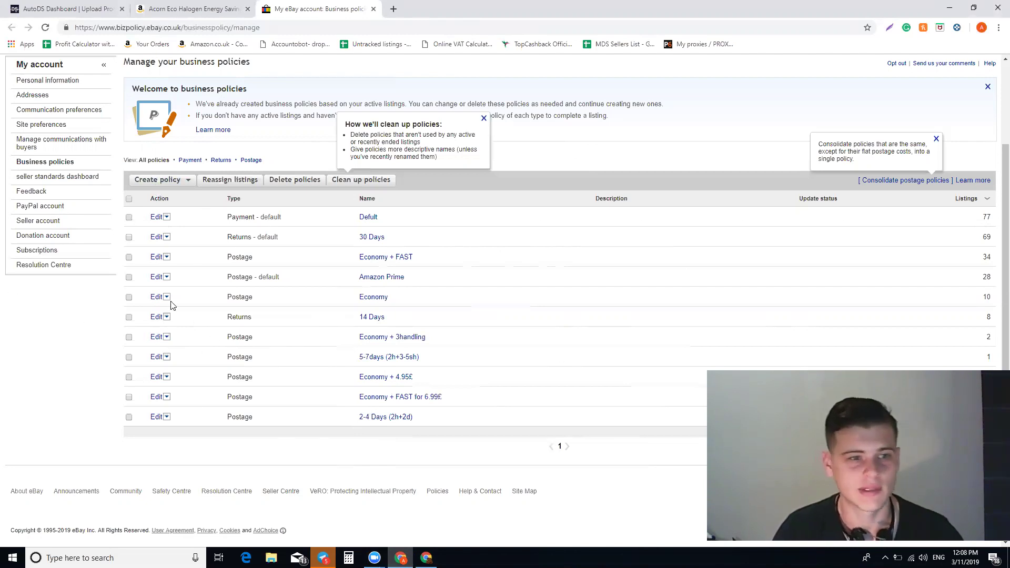
# Start a new payment policy and name it 'default'.
pyautogui.click(160, 183)
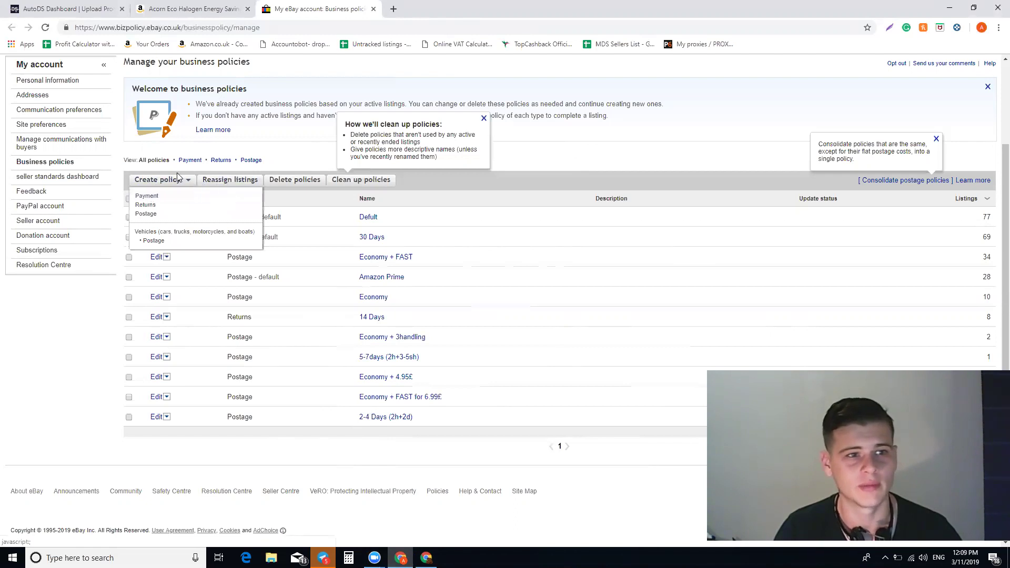
pyautogui.click(197, 197)
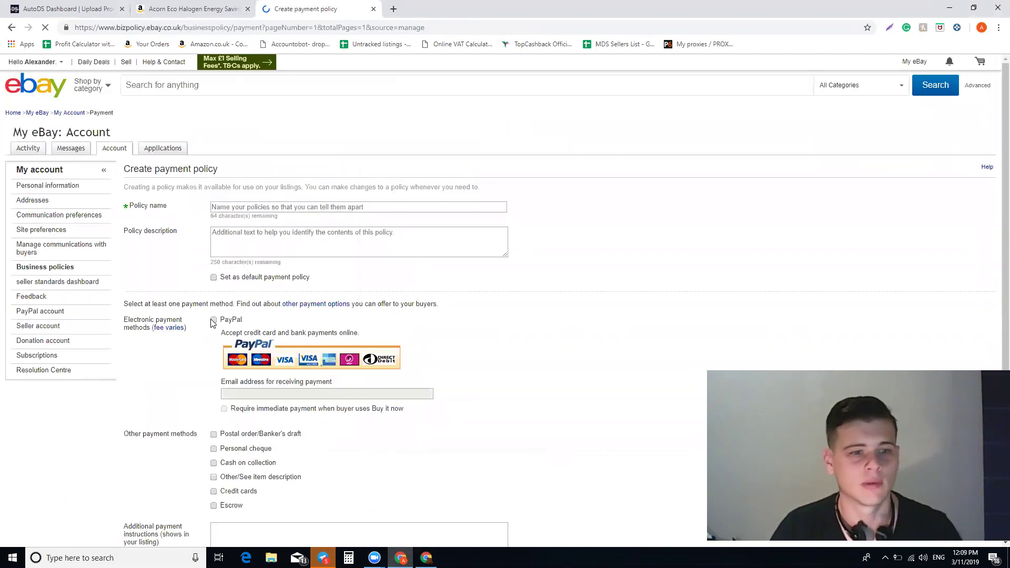
pyautogui.click(248, 208)
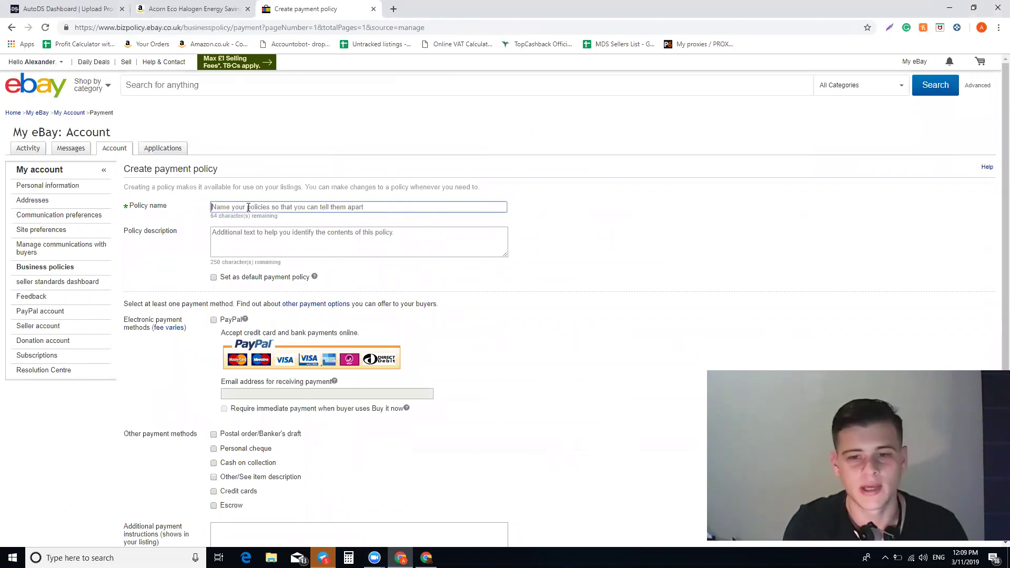
pyautogui.write('defau')
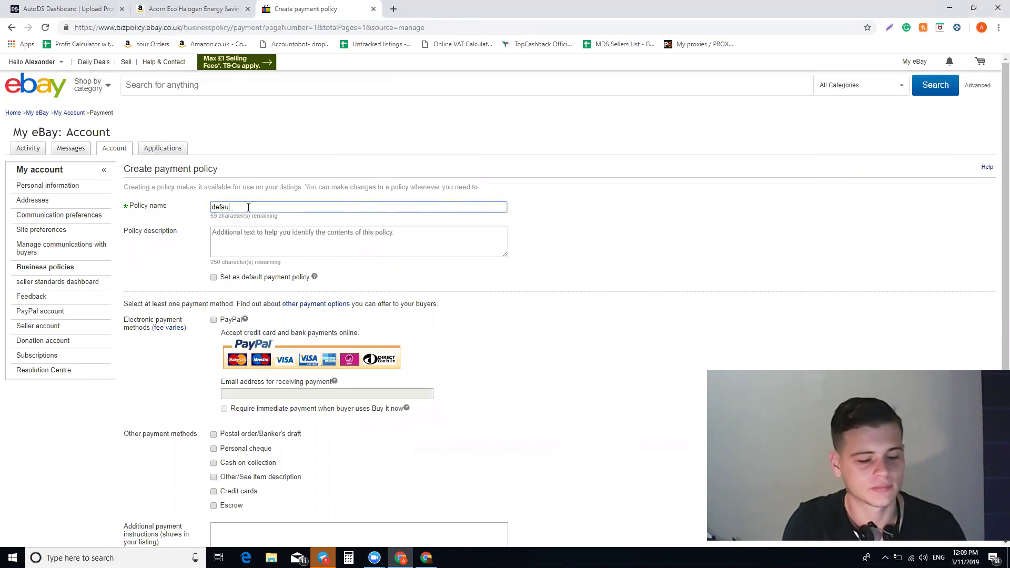
pyautogui.write('lt')
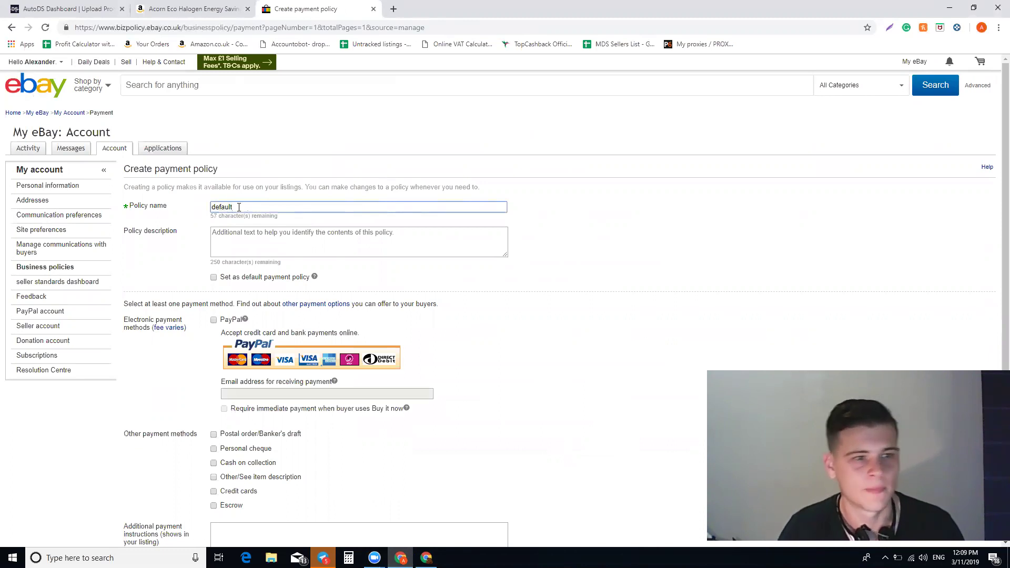
pyautogui.scroll(-1, 238, 206)
# Accept PayPal with the receiving e-mail address and require immediate payment, returning to the policy list.
pyautogui.click(214, 267)
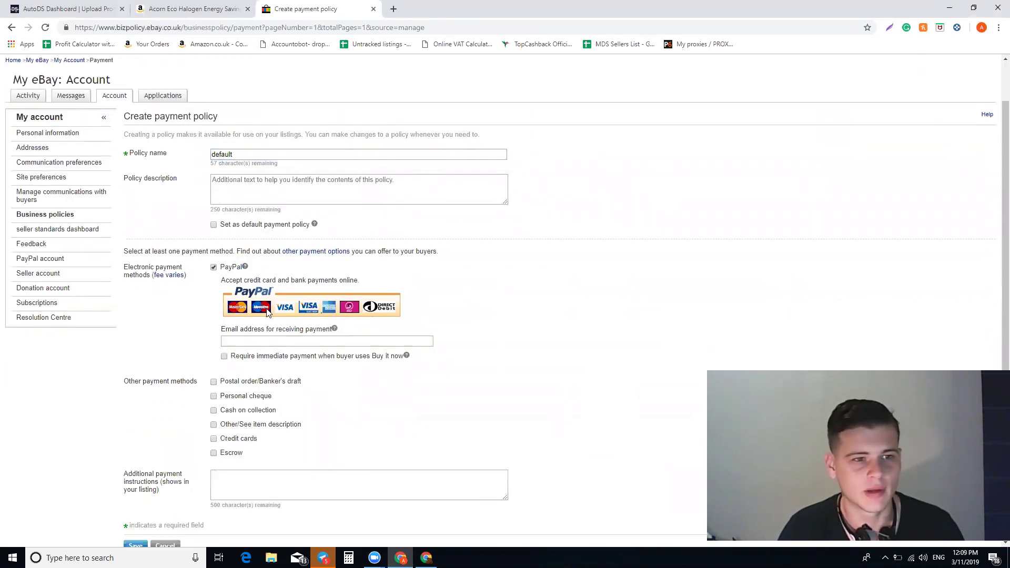
pyautogui.click(264, 342)
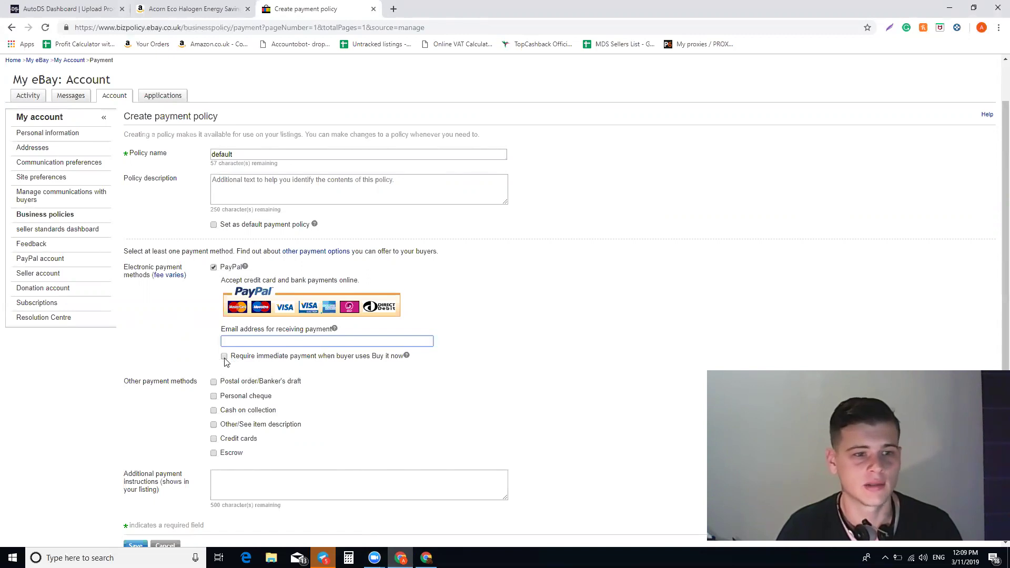
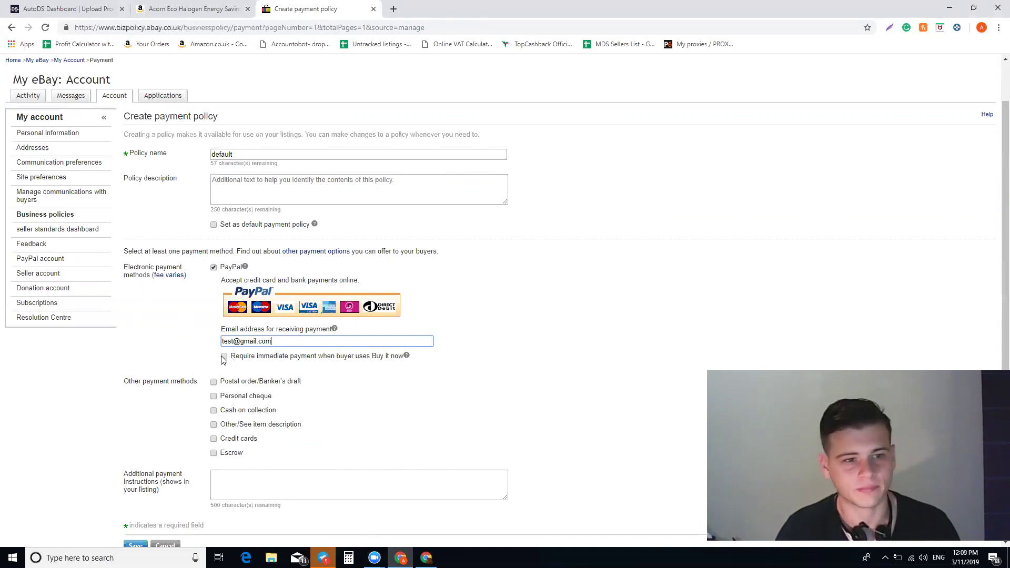
pyautogui.click(224, 357)
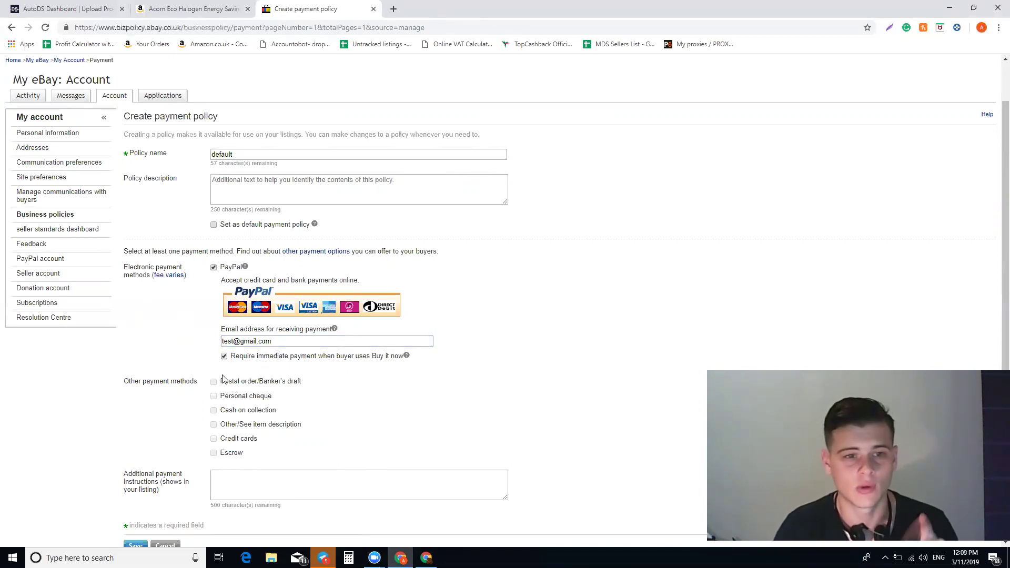
pyautogui.scroll(-2, 221, 381)
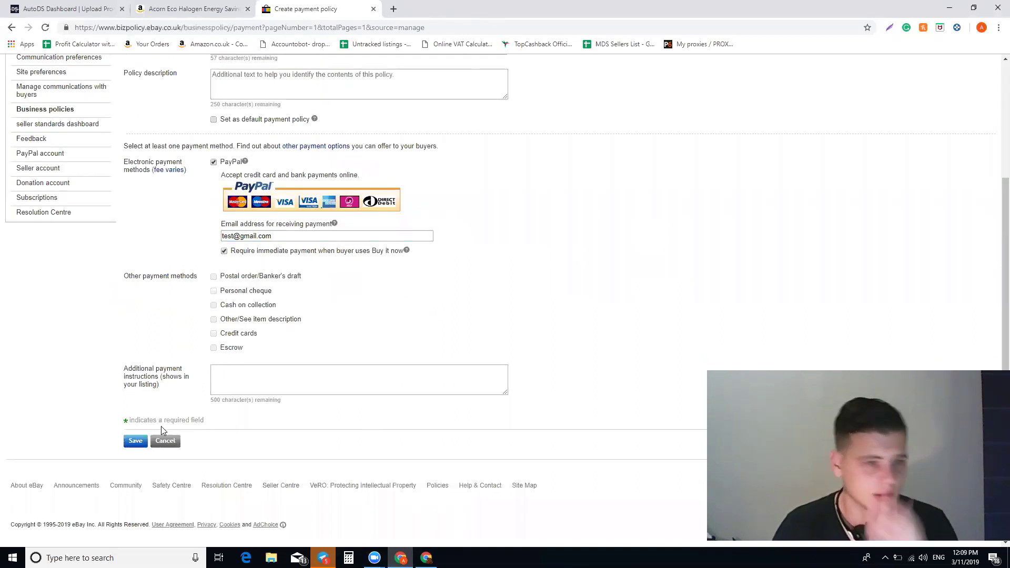
pyautogui.scroll(2, 252, 419)
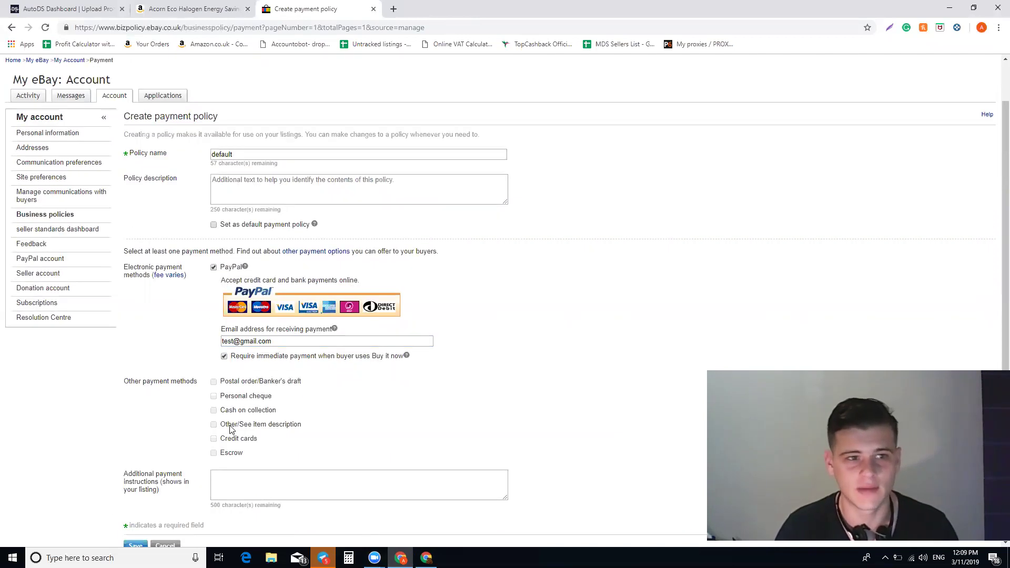
pyautogui.scroll(-2, 230, 431)
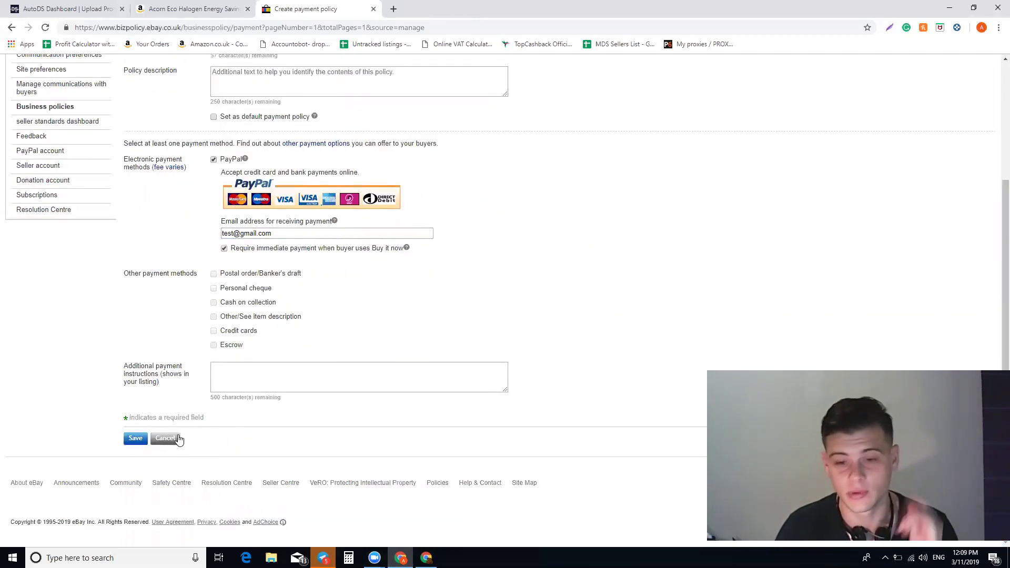
pyautogui.click(12, 28)
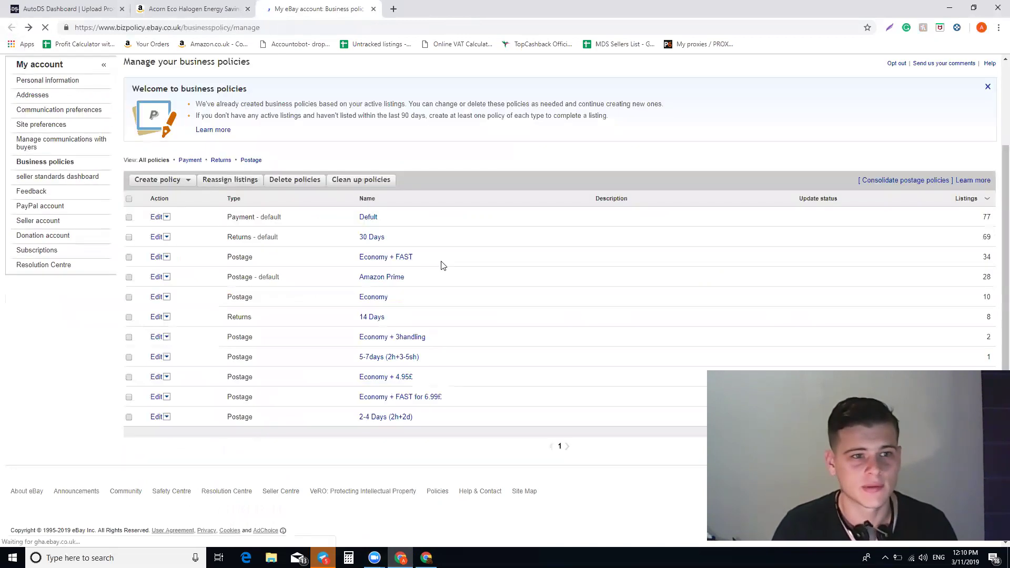
pyautogui.click(166, 180)
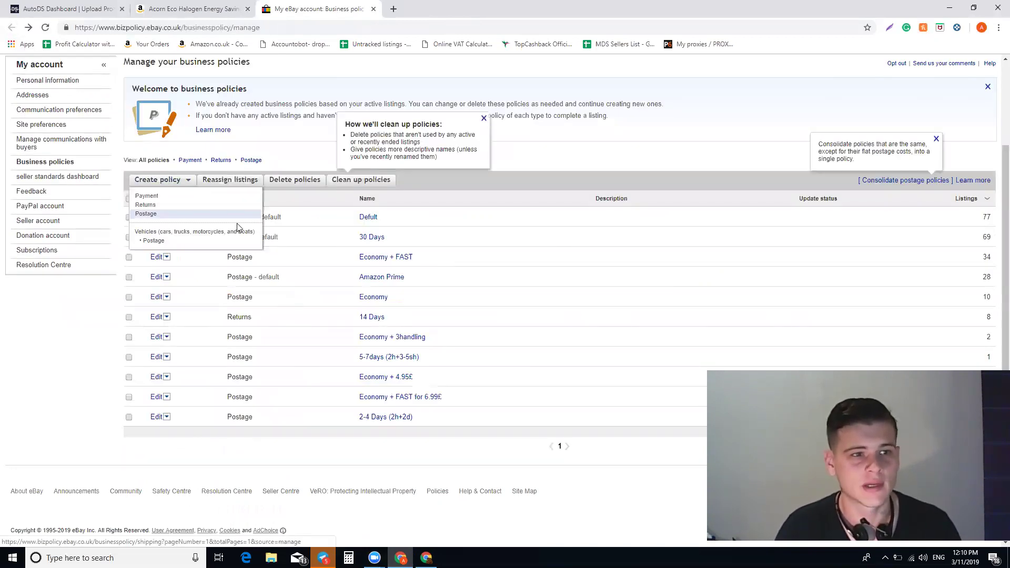
pyautogui.click(179, 207)
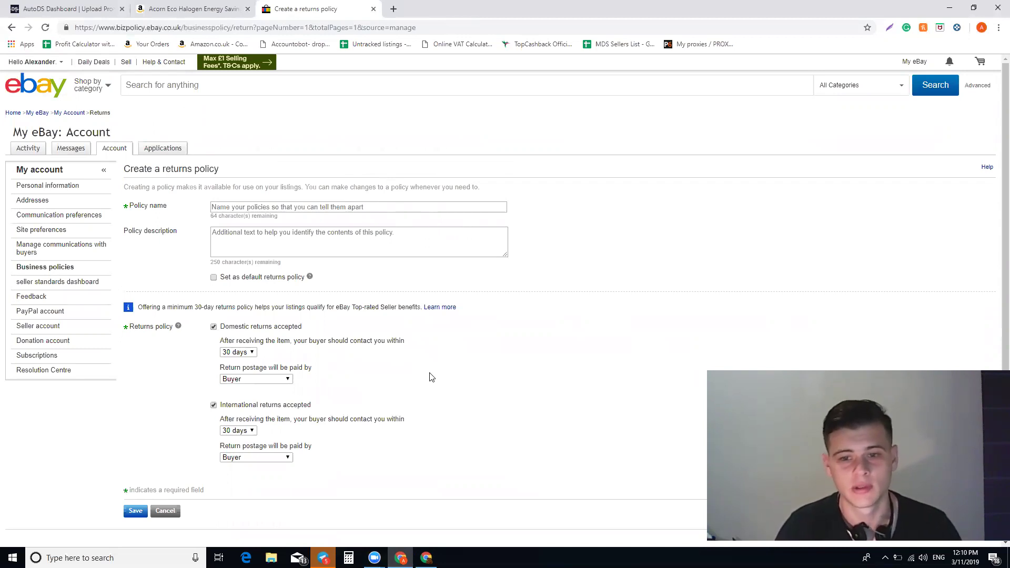
pyautogui.click(351, 208)
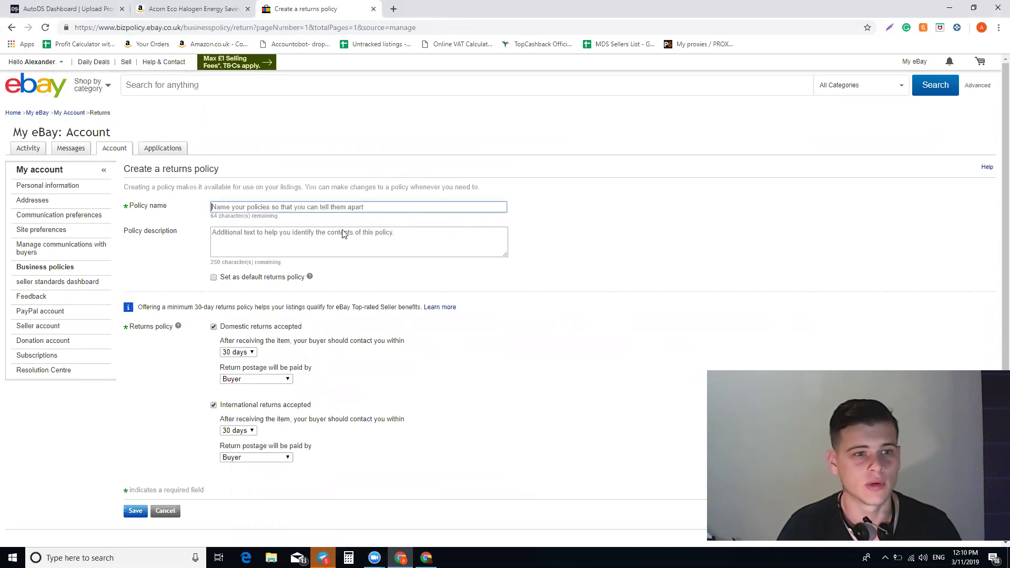
pyautogui.write('30 ')
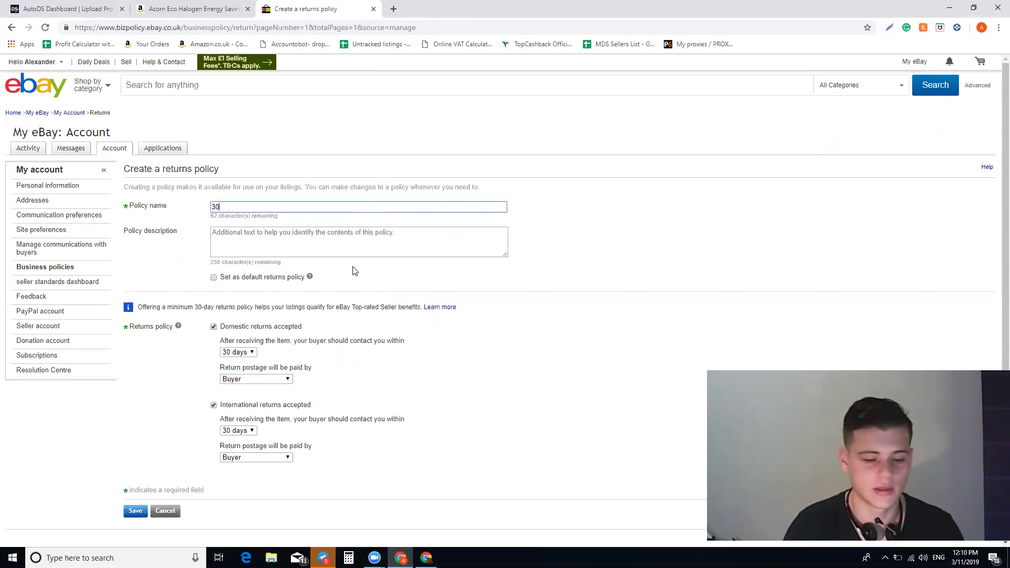
pyautogui.write('days')
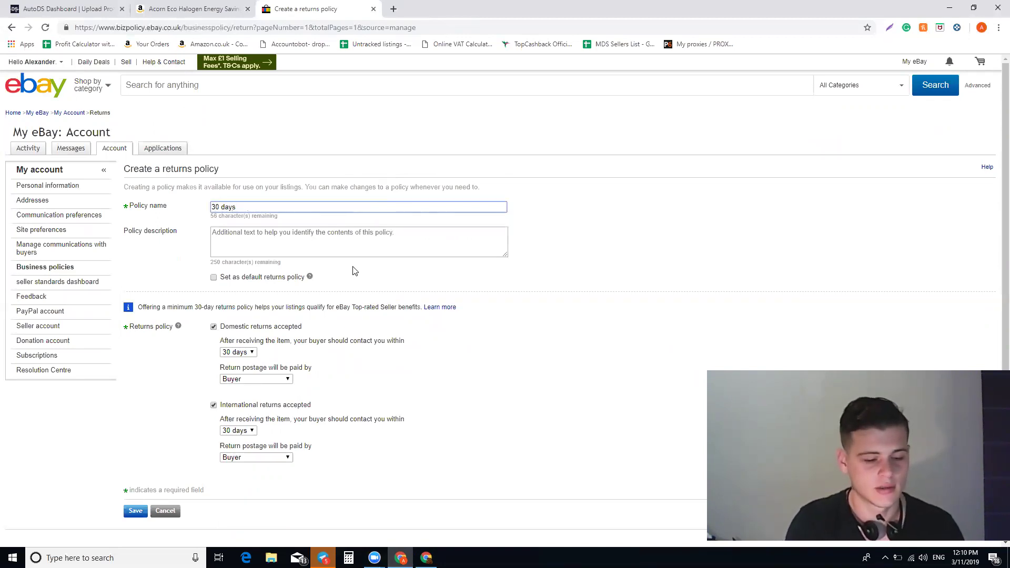
pyautogui.write(' buyer pays')
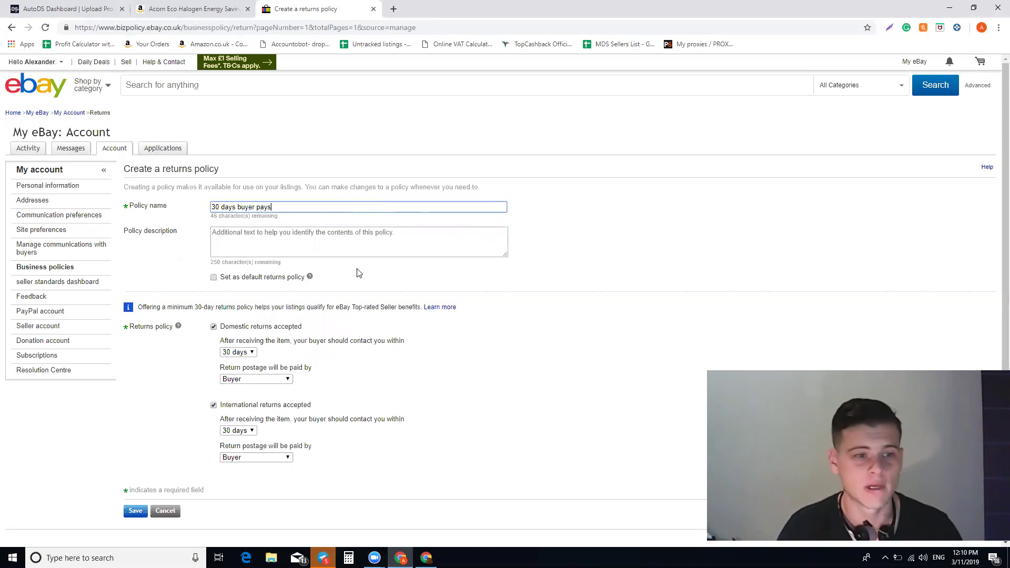
pyautogui.scroll(-2, 312, 279)
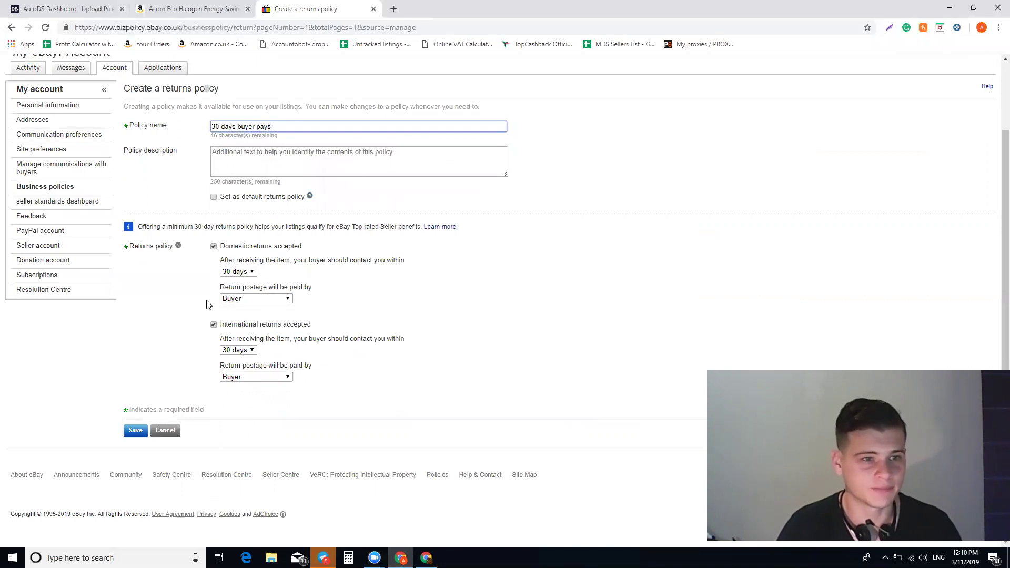
pyautogui.click(250, 272)
pyautogui.click(250, 273)
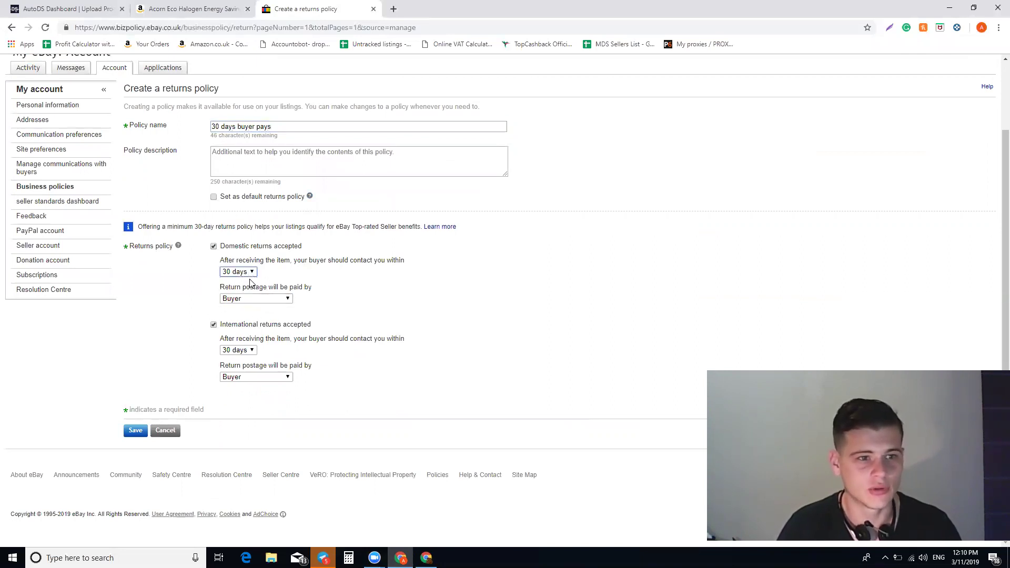
pyautogui.click(272, 299)
pyautogui.click(240, 325)
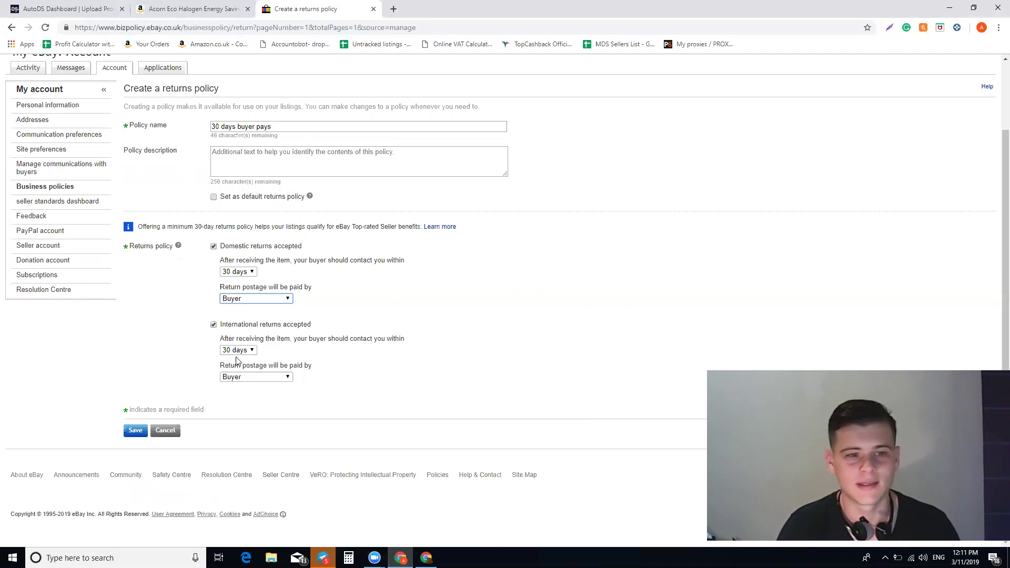
pyautogui.click(230, 351)
pyautogui.click(215, 332)
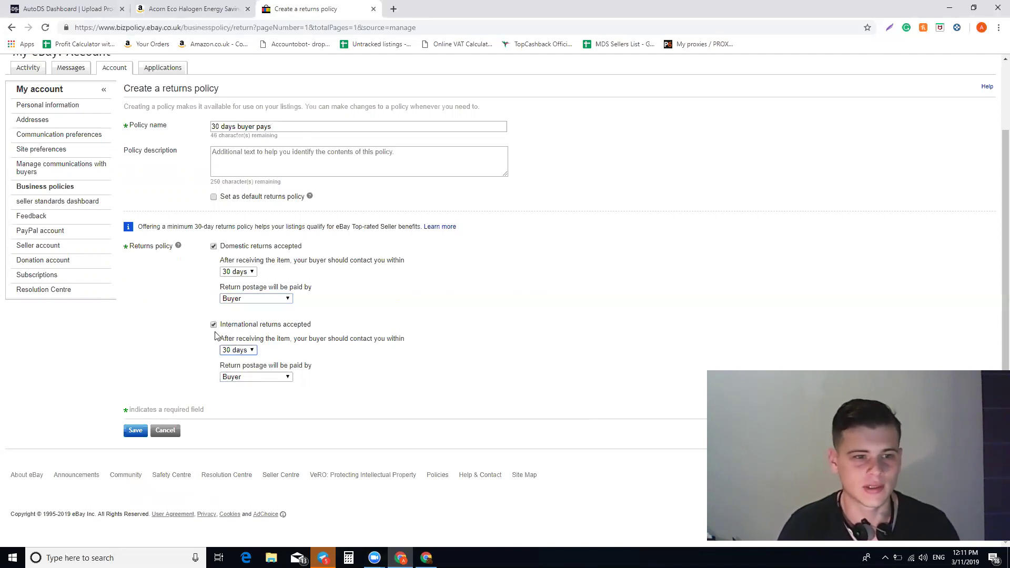
pyautogui.click(213, 324)
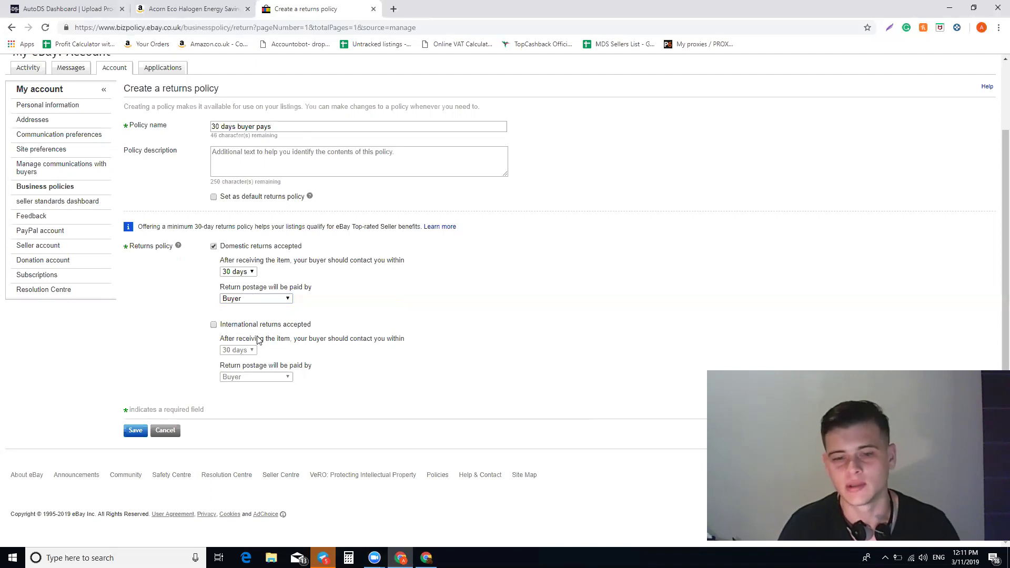
pyautogui.scroll(1, 224, 362)
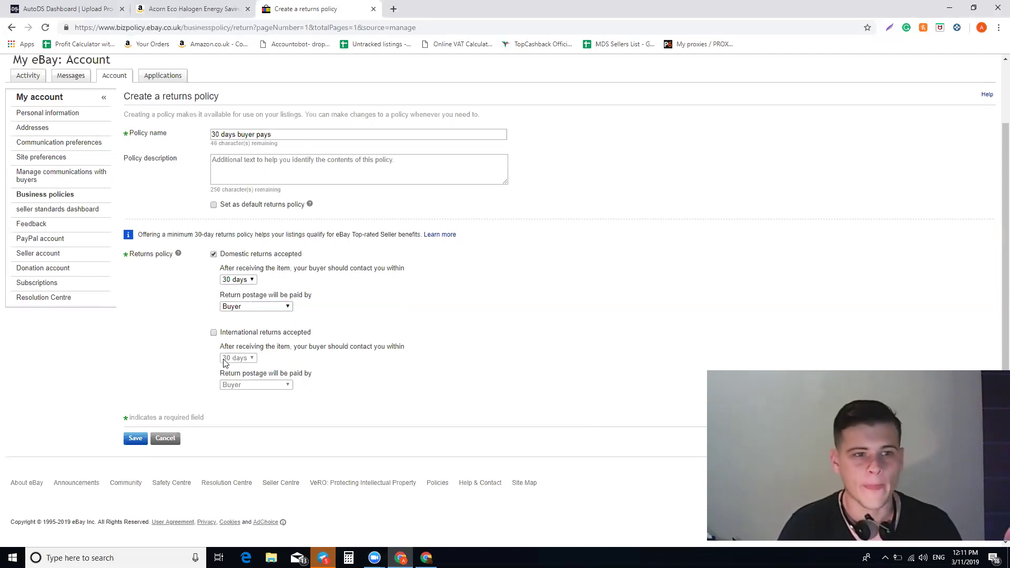
pyautogui.scroll(1, 226, 362)
pyautogui.scroll(-1, 220, 332)
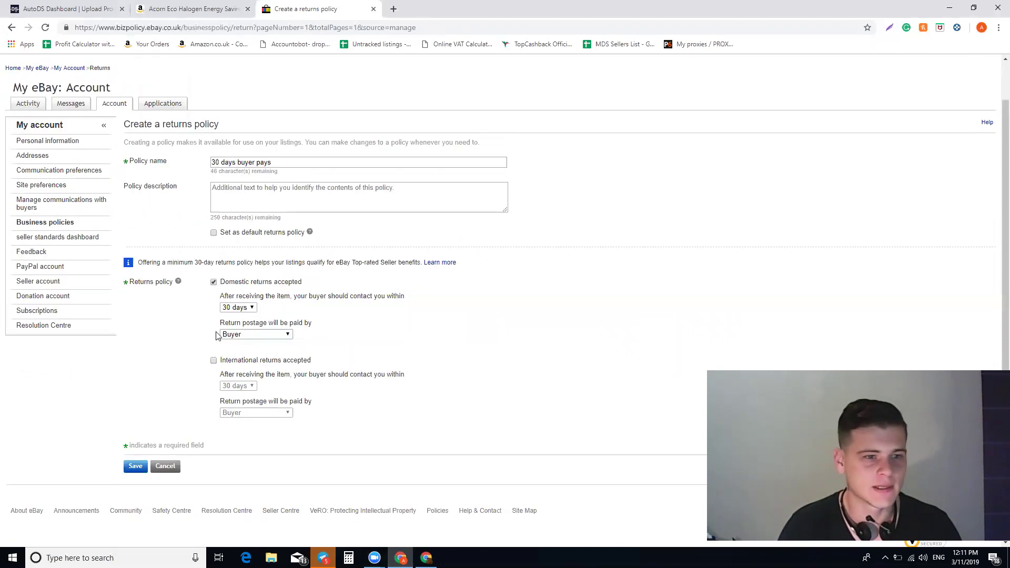
pyautogui.click(12, 28)
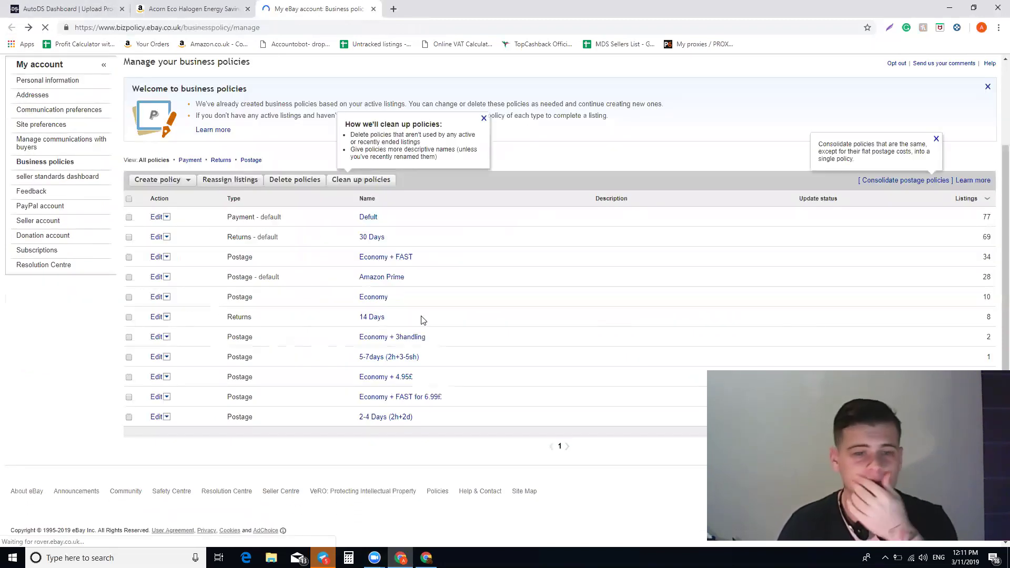
# Open a blank Postage policy form via Create policy and focus its Policy name field.
pyautogui.click(156, 180)
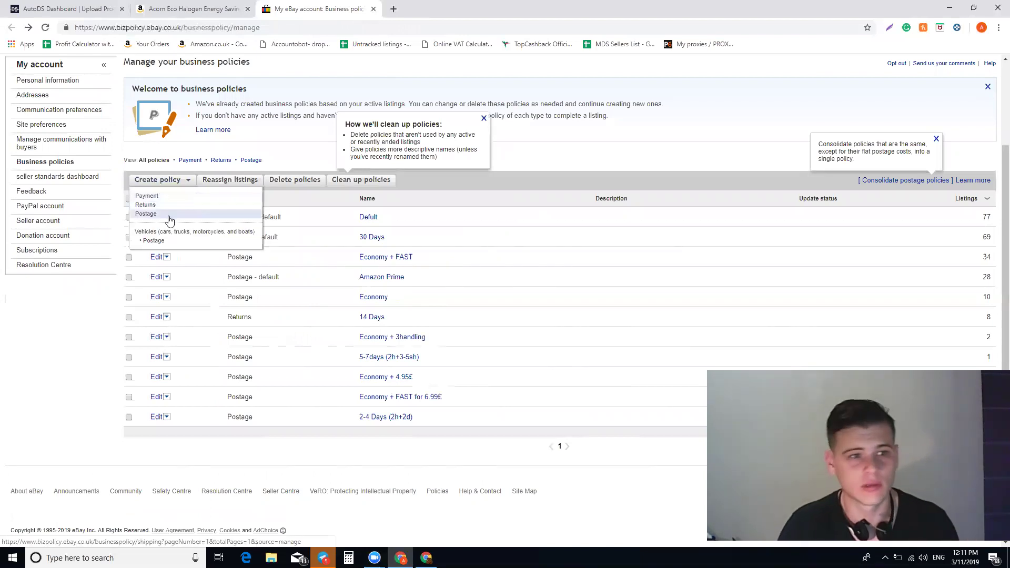
pyautogui.click(164, 215)
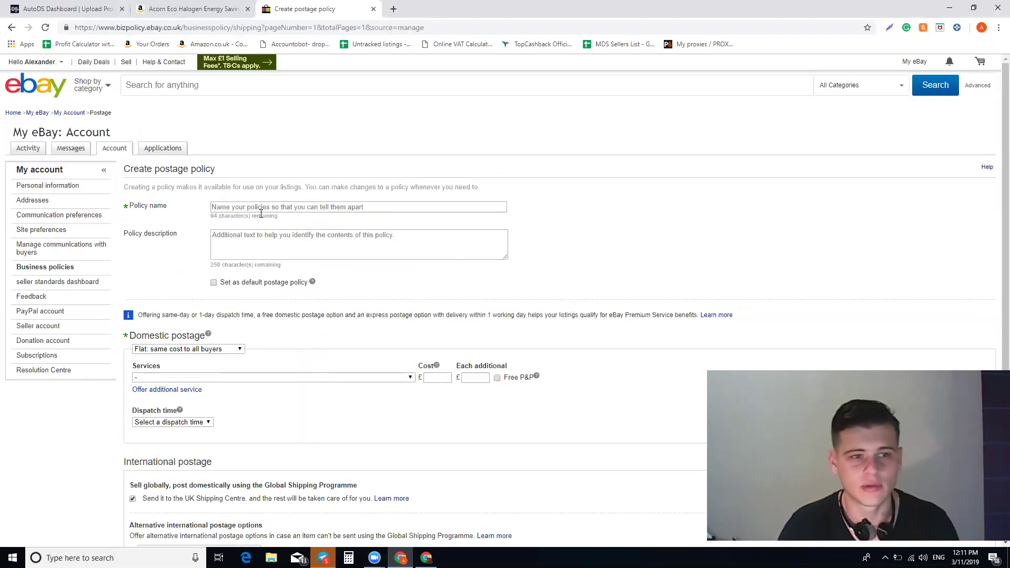
pyautogui.click(253, 211)
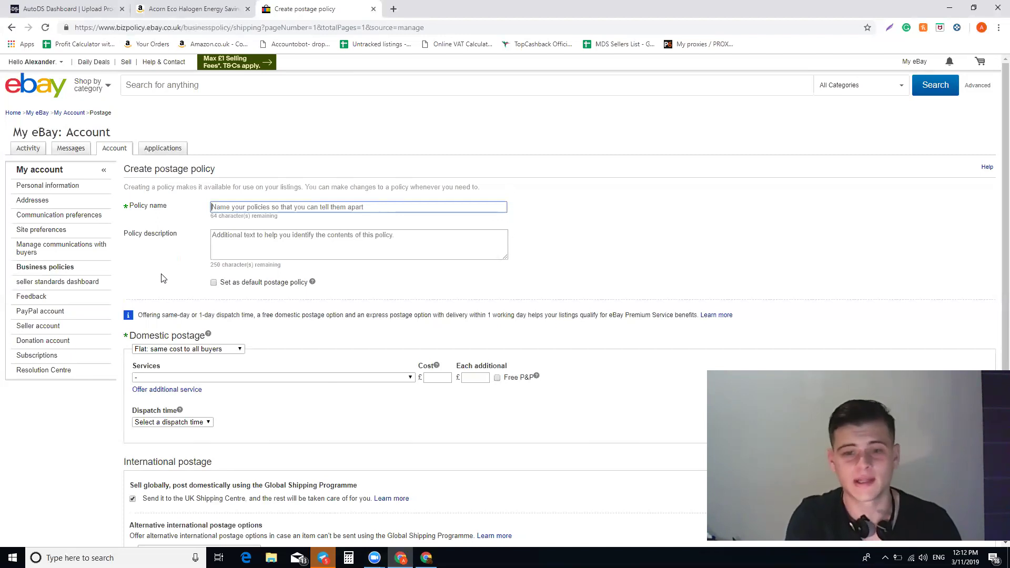
pyautogui.write('amz')
pyautogui.press('BackSpace')
pyautogui.press('BackSpace')
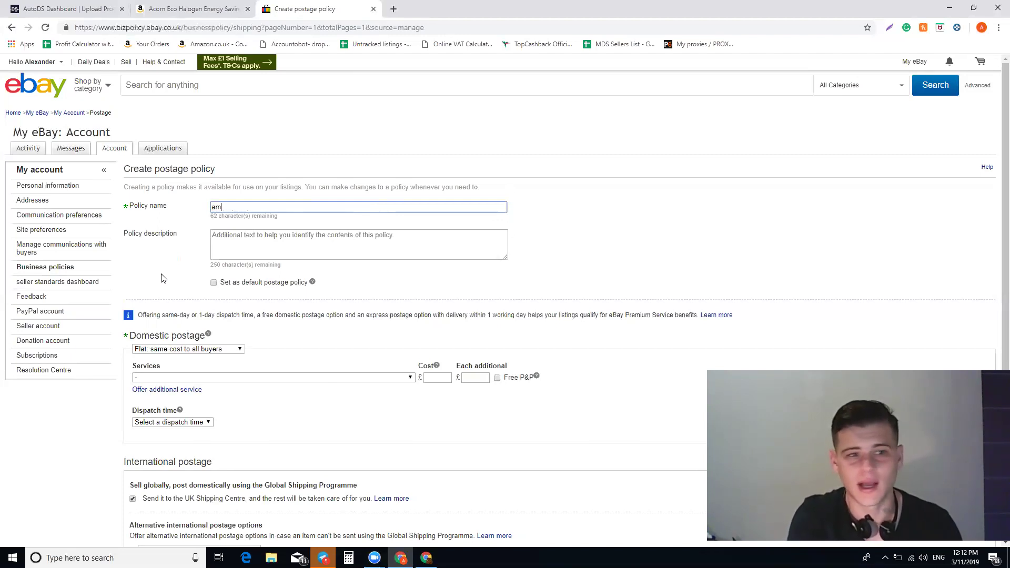
pyautogui.write('az')
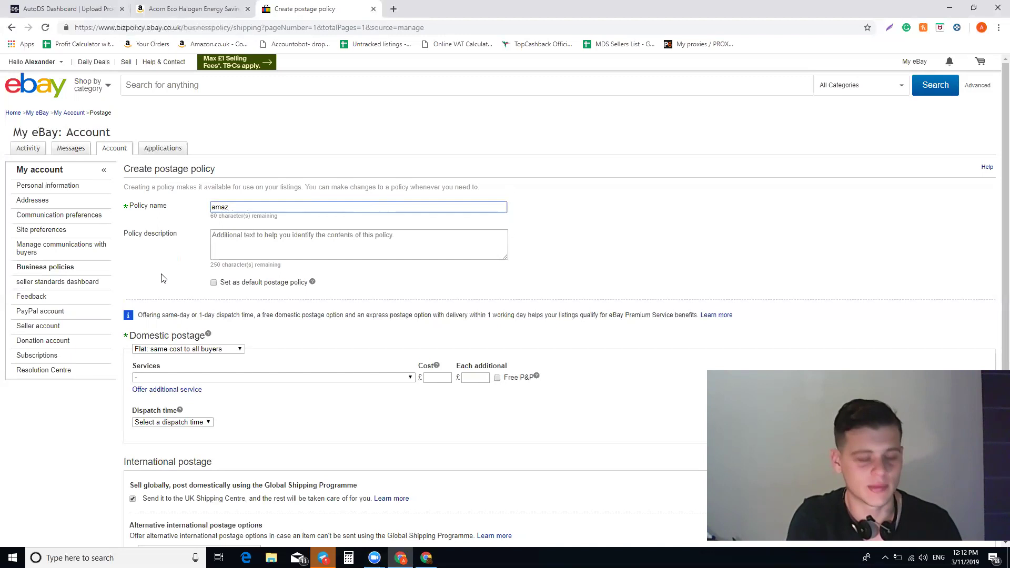
pyautogui.write('on ')
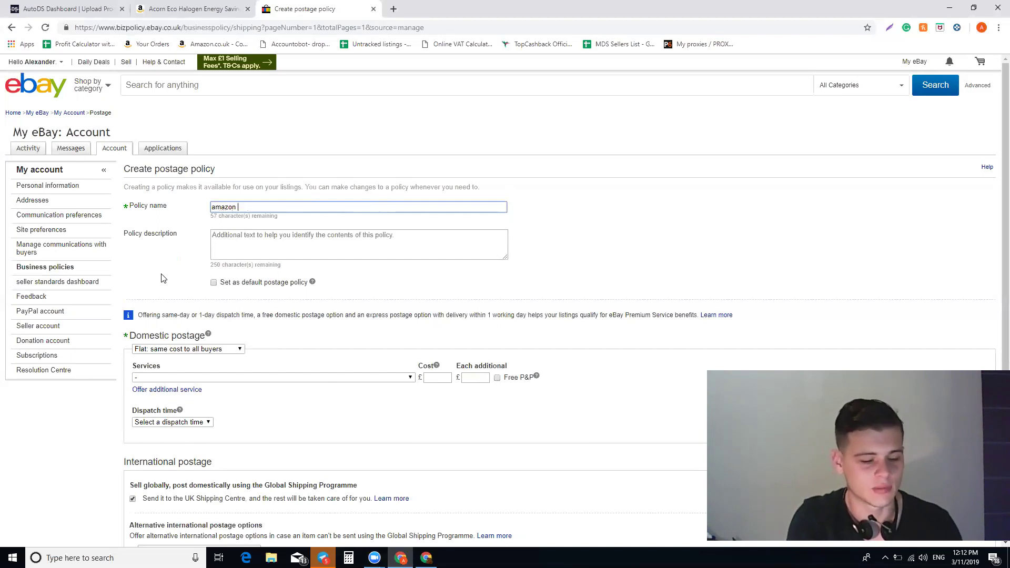
pyautogui.write('prime')
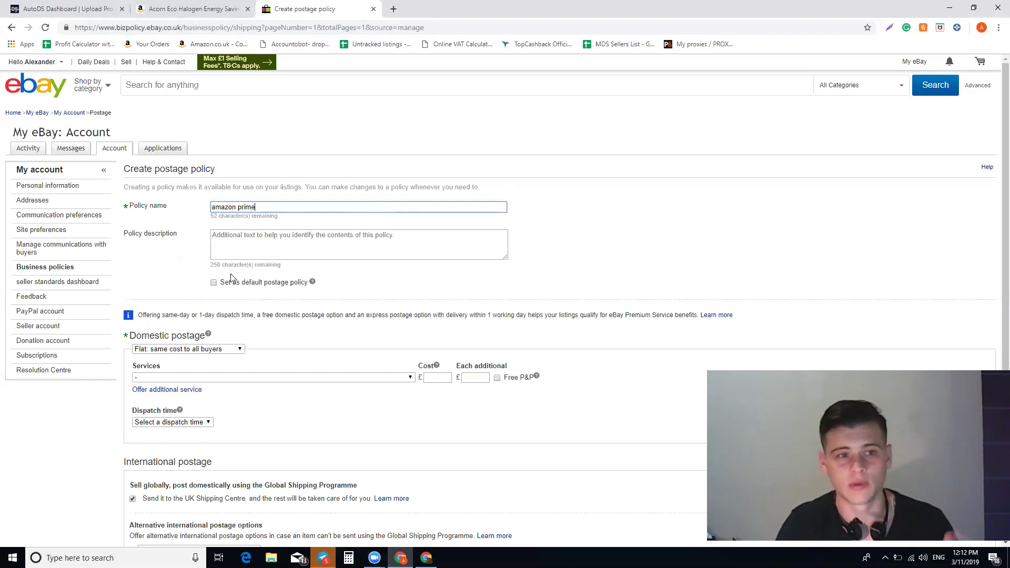
pyautogui.click(198, 252)
pyautogui.scroll(-3, 219, 235)
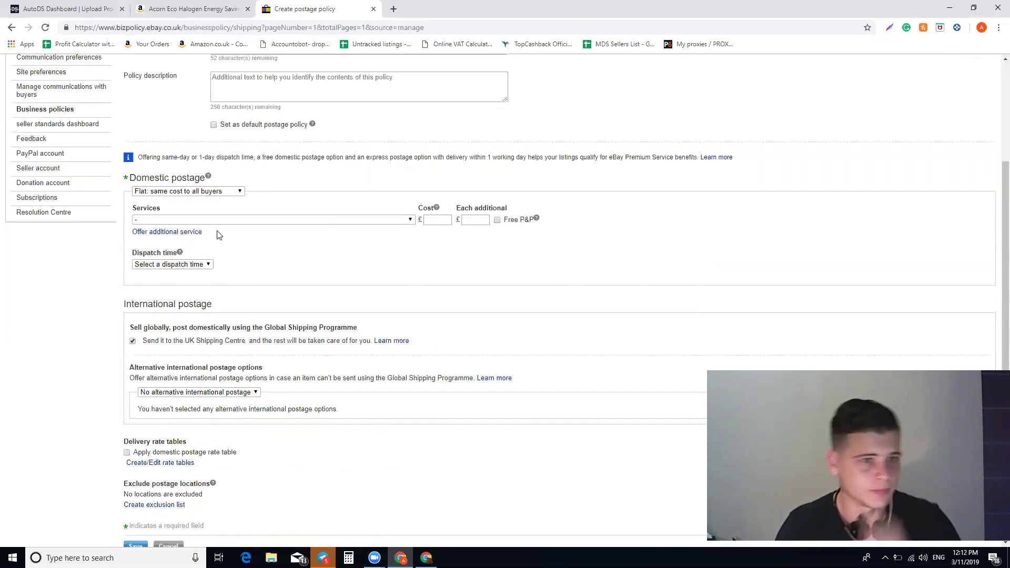
pyautogui.click(195, 192)
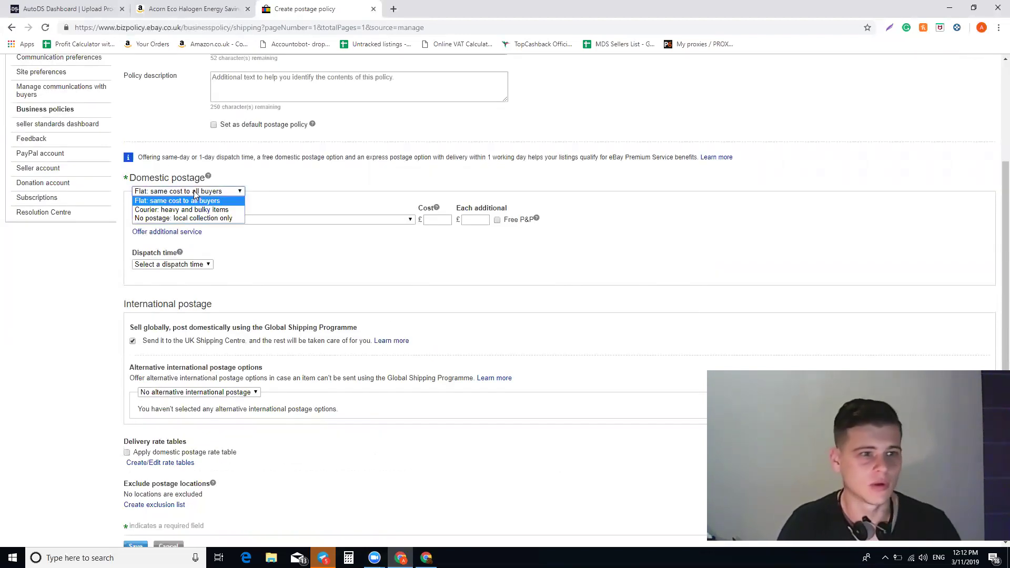
pyautogui.click(193, 200)
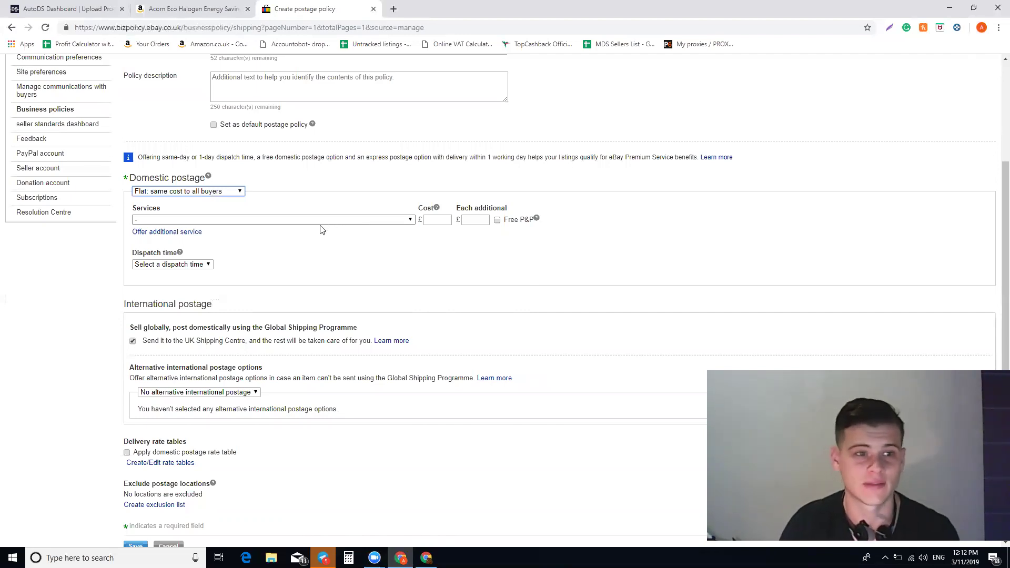
# Choose 'Other 48h courier (1 to 2 working days)' as the domestic postage service.
pyautogui.click(304, 221)
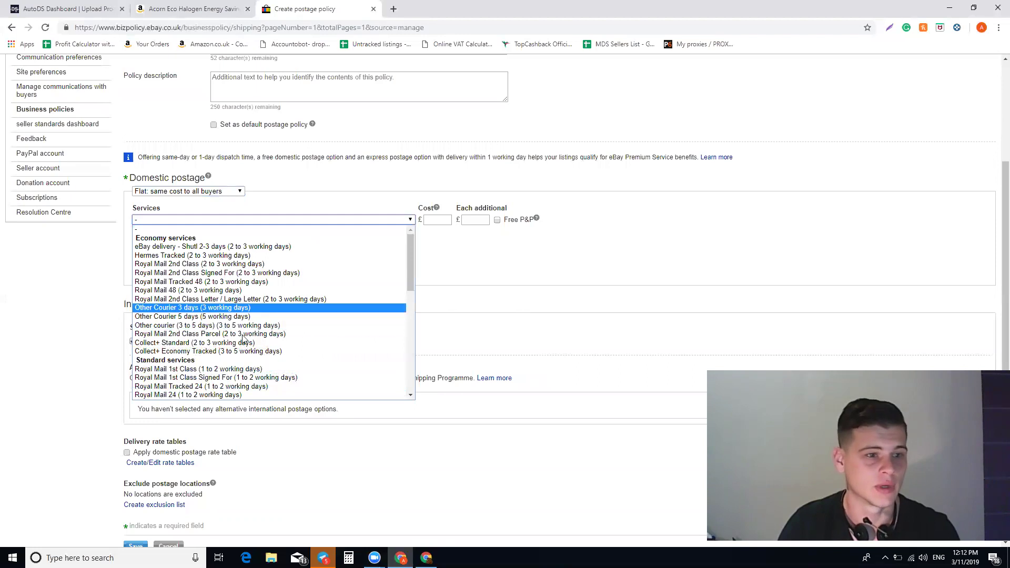
pyautogui.moveTo(411, 255); pyautogui.dragTo(403, 294)
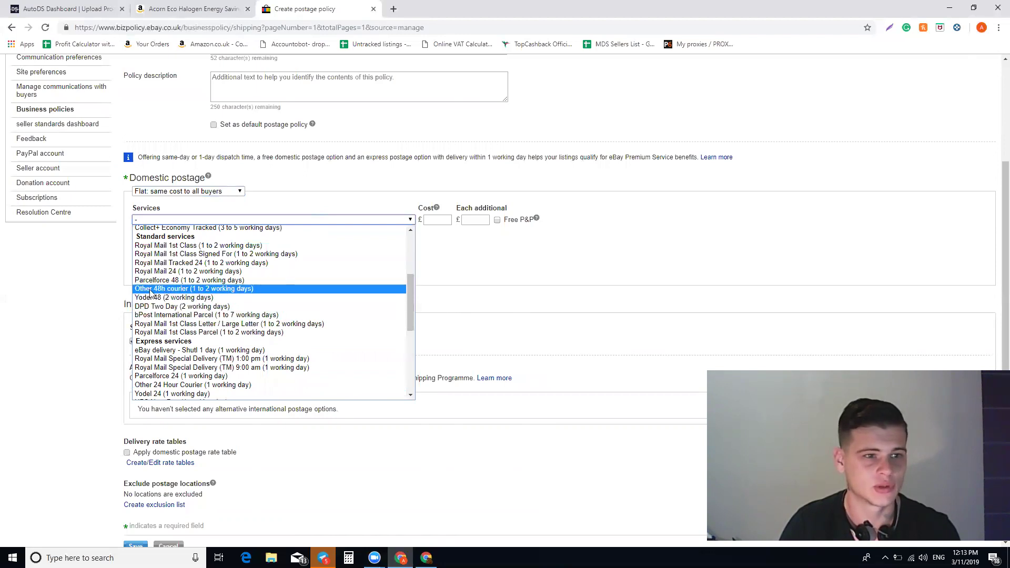
pyautogui.click(191, 292)
pyautogui.click(497, 219)
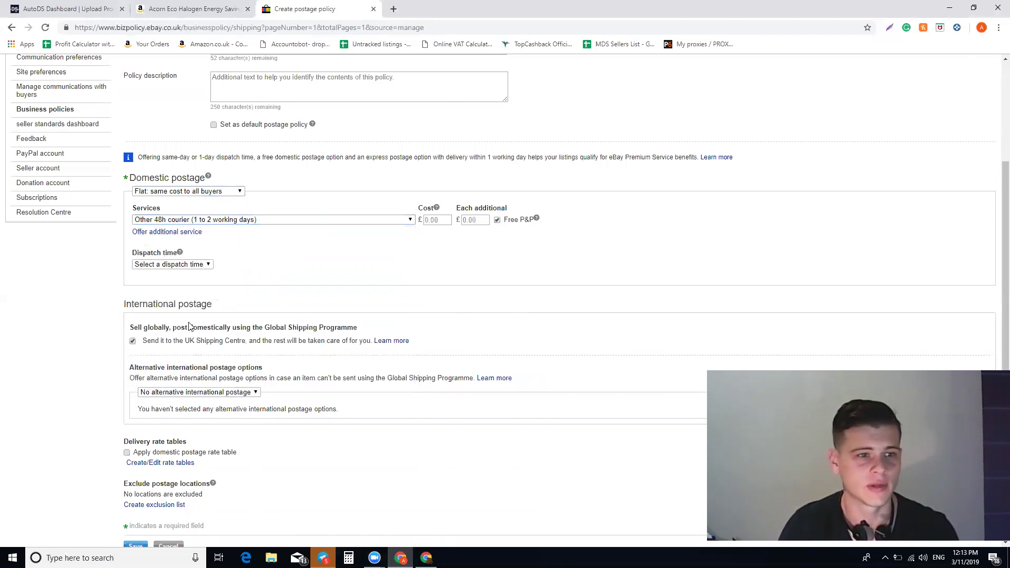
# Set dispatch time to 1 working day, keeping Other 48h courier with free P&P.
pyautogui.click(173, 265)
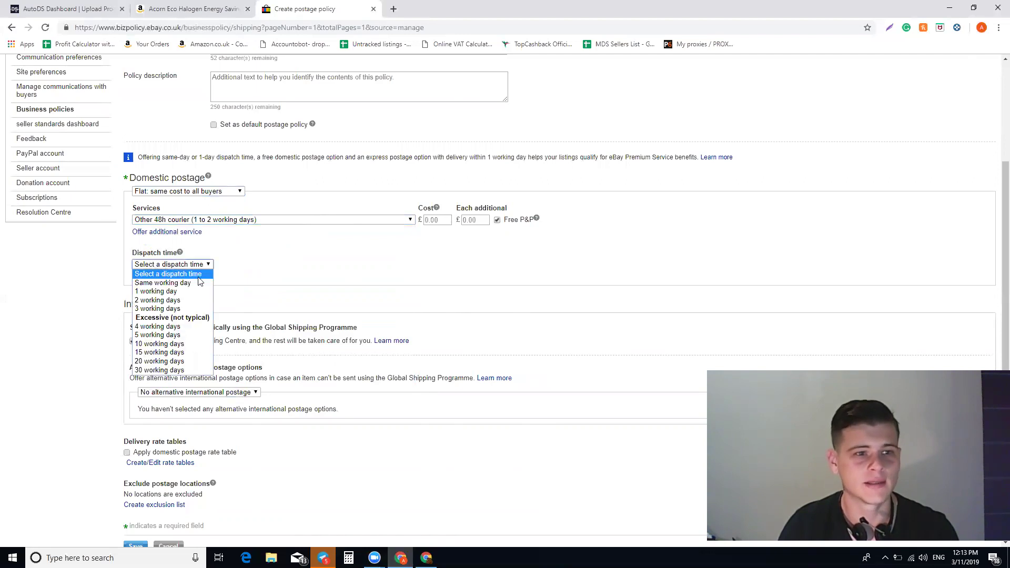
pyautogui.click(169, 292)
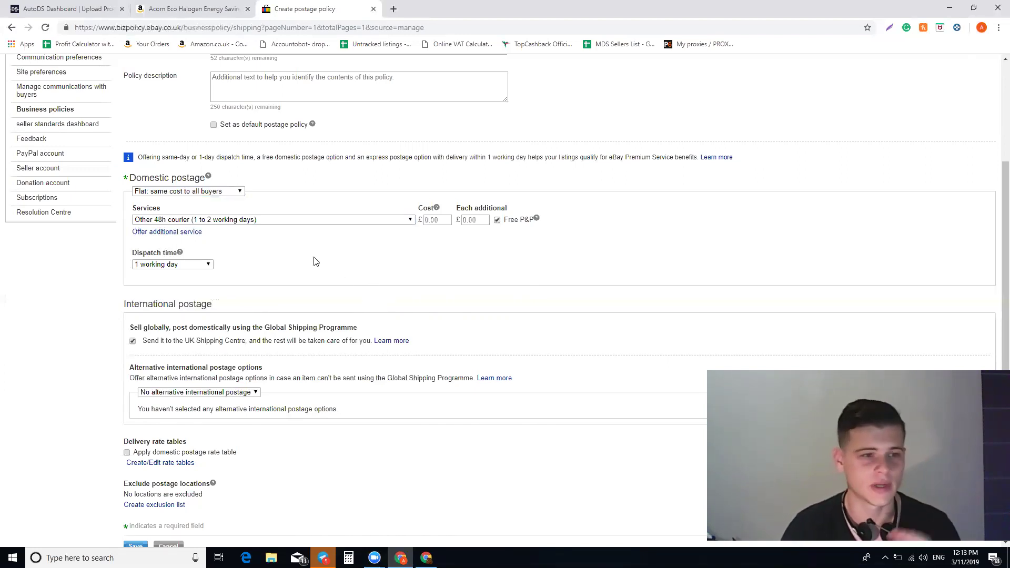
pyautogui.click(265, 222)
pyautogui.click(253, 221)
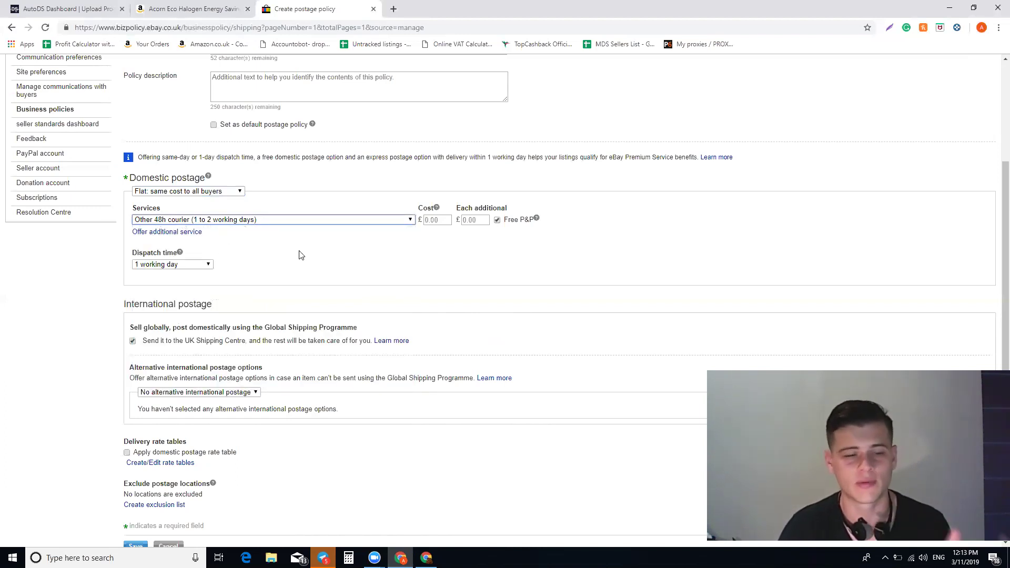
pyautogui.click(264, 279)
pyautogui.scroll(-2, 264, 278)
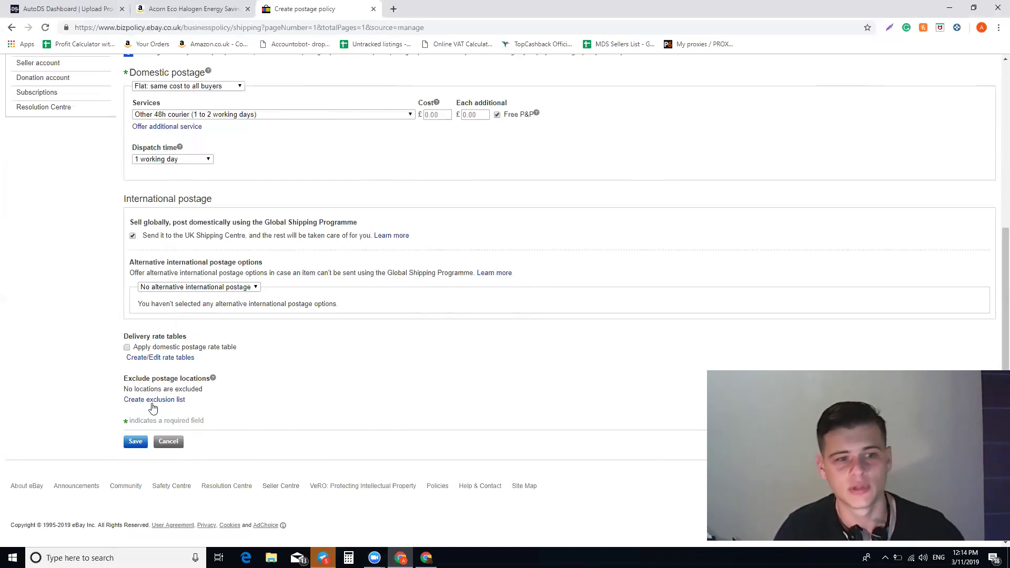
pyautogui.click(151, 402)
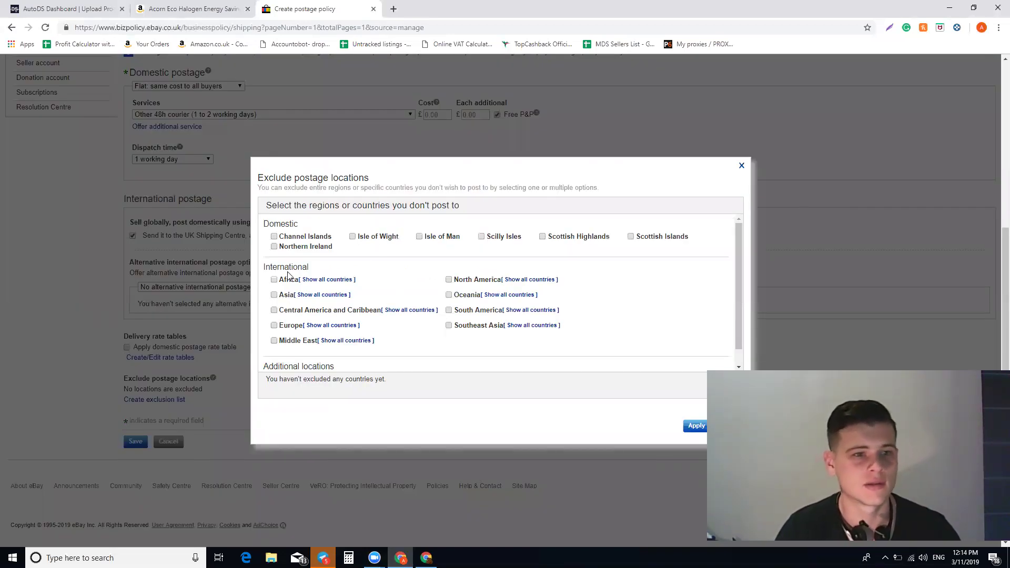
pyautogui.click(274, 236)
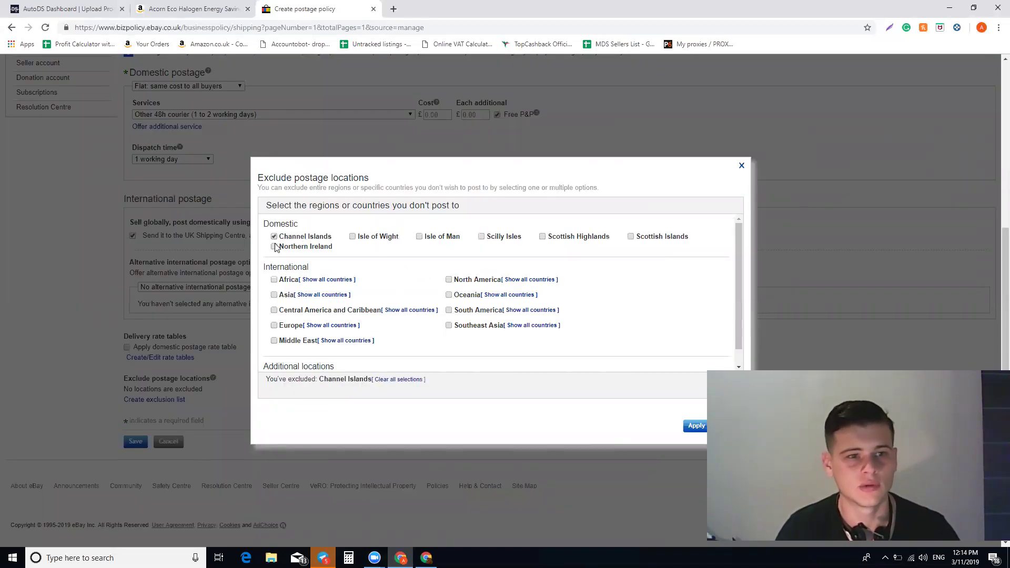
pyautogui.click(274, 246)
pyautogui.click(356, 240)
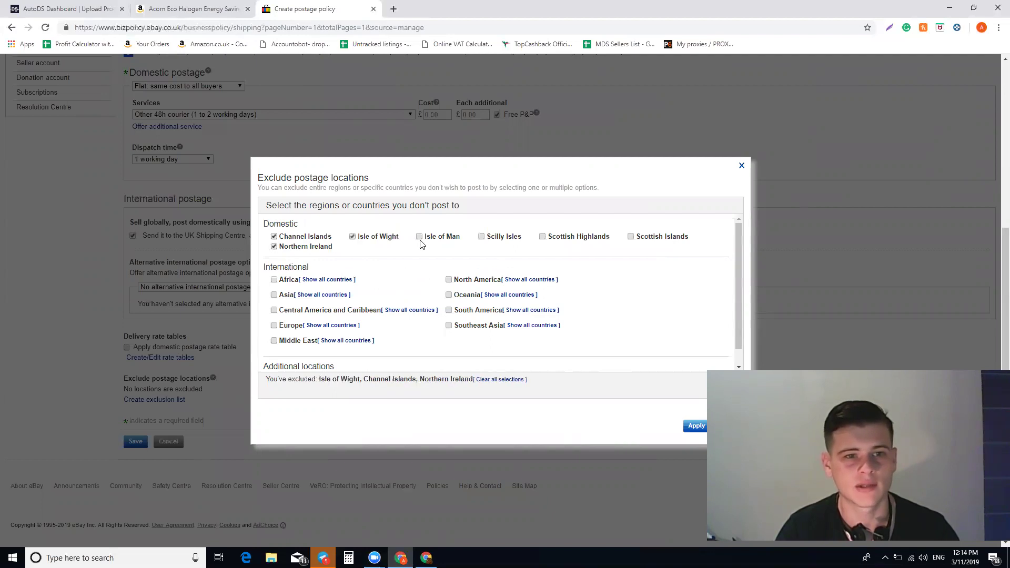
pyautogui.click(420, 238)
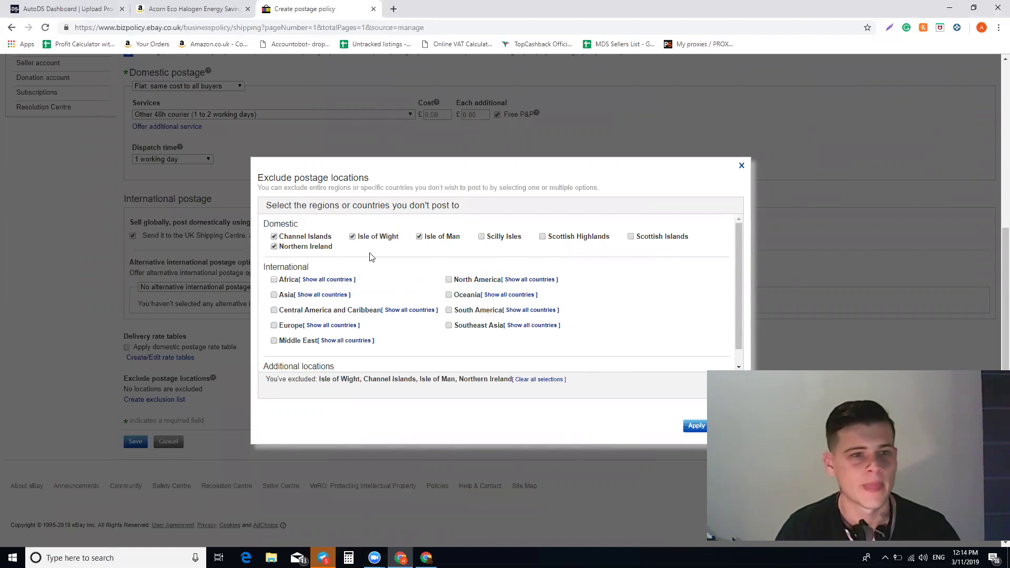
pyautogui.click(482, 237)
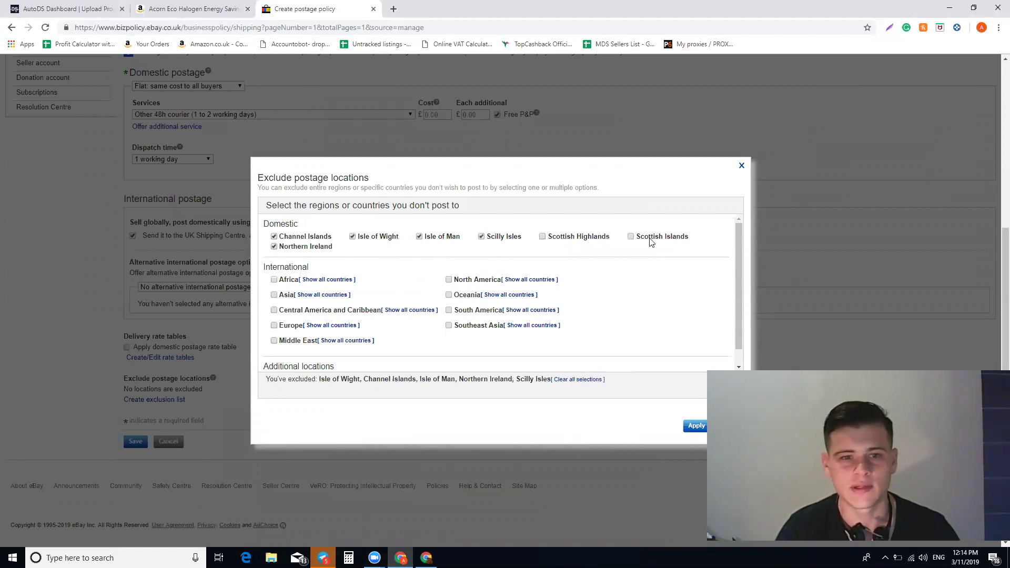
pyautogui.click(632, 237)
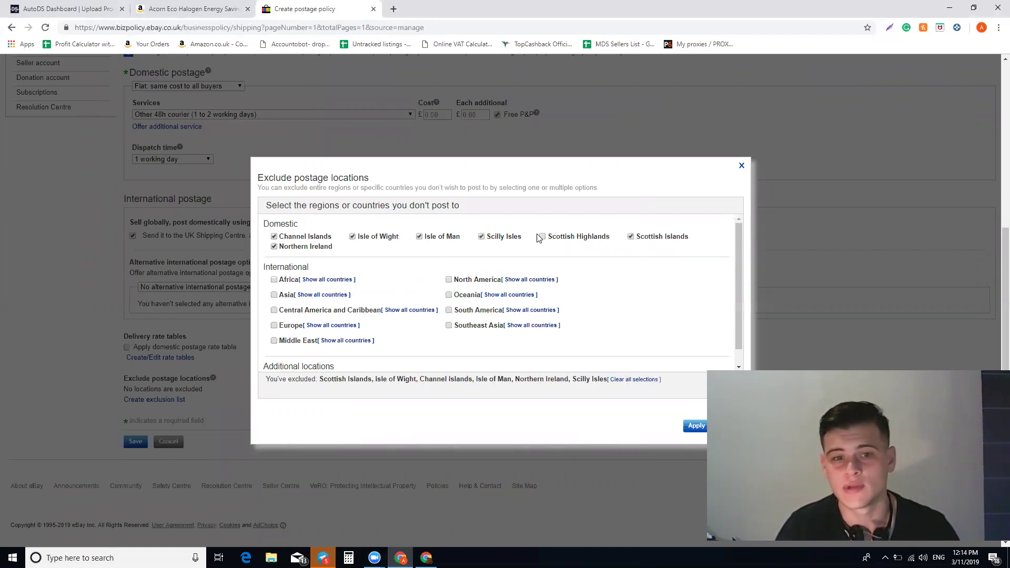
pyautogui.click(543, 238)
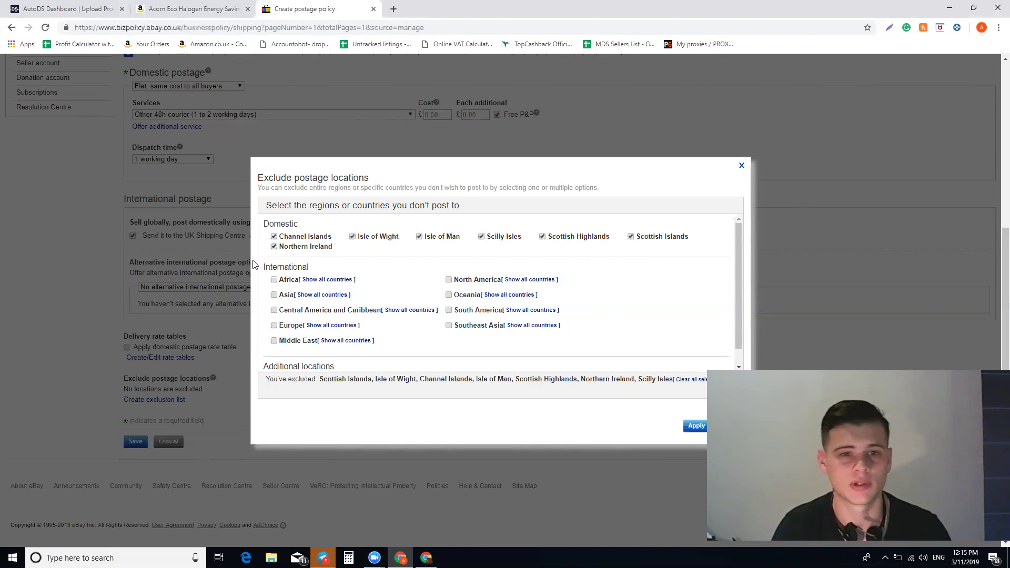
pyautogui.scroll(-1, 295, 347)
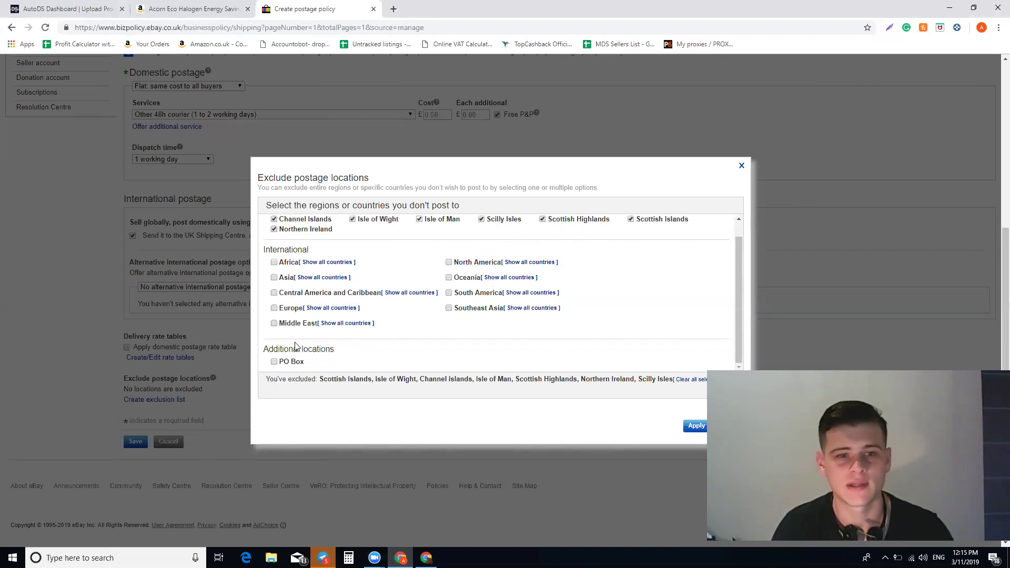
pyautogui.click(274, 362)
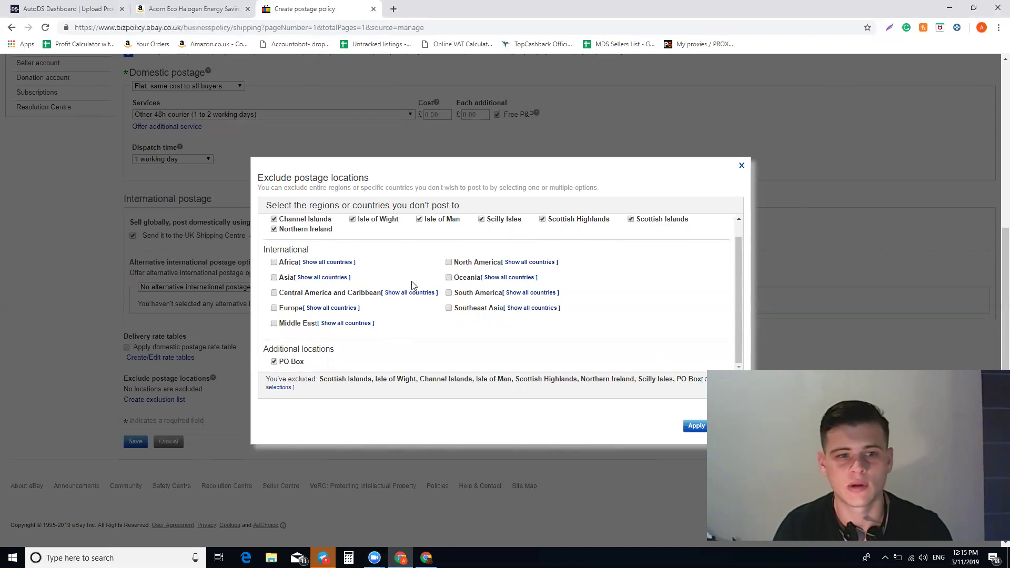
pyautogui.scroll(1, 437, 292)
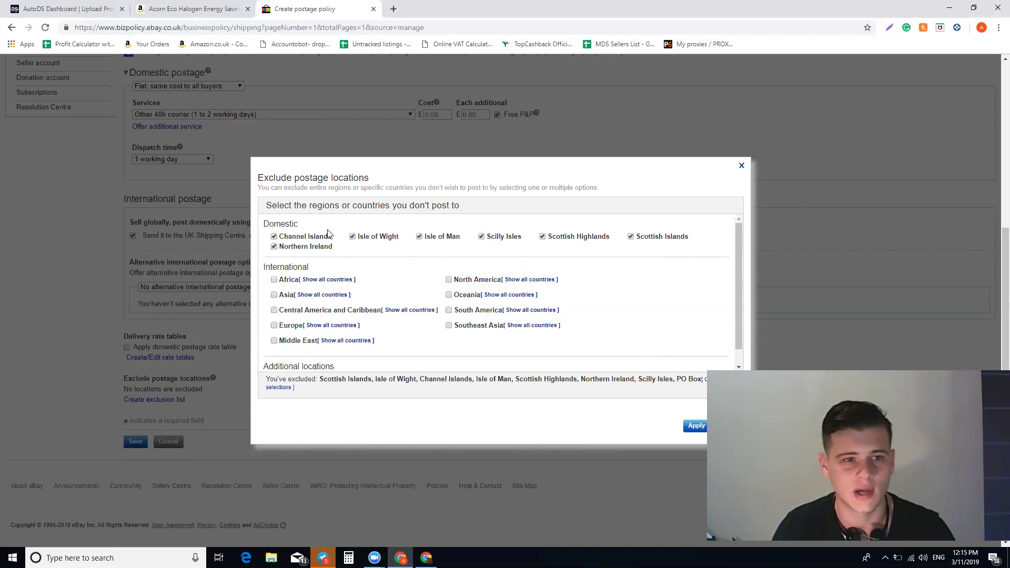
pyautogui.scroll(-2, 384, 273)
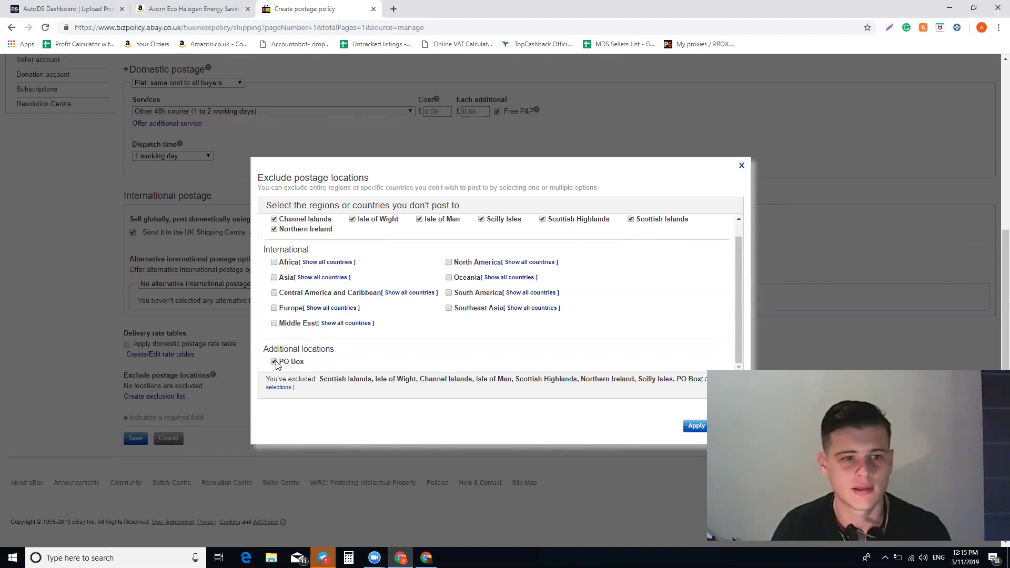
pyautogui.click(742, 167)
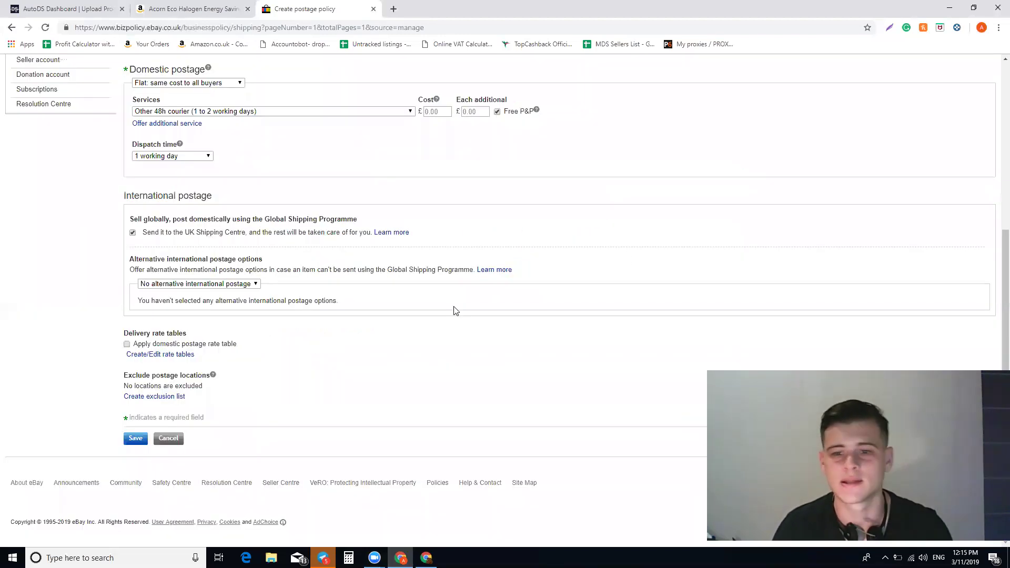